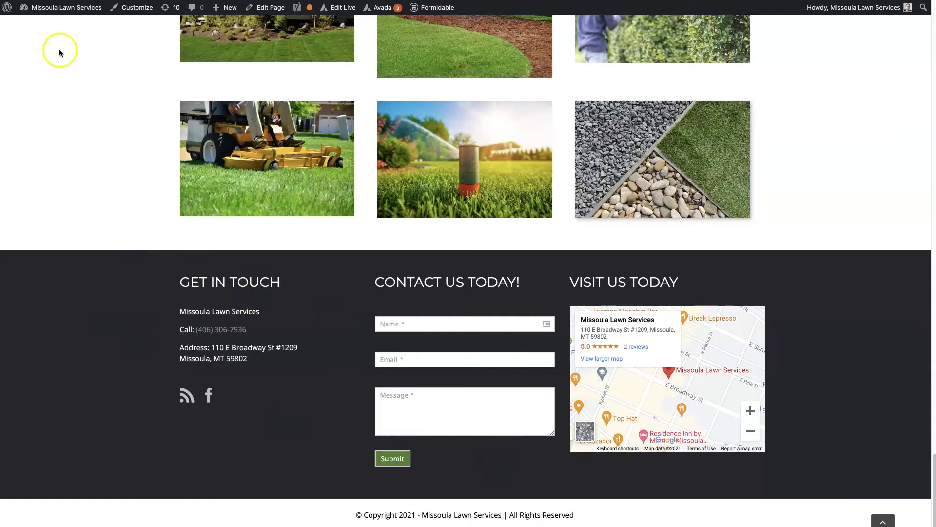
# - Open the Widgets admin page in a new tab from the admin bar's site-name menu
pyautogui.moveTo(63, 9)
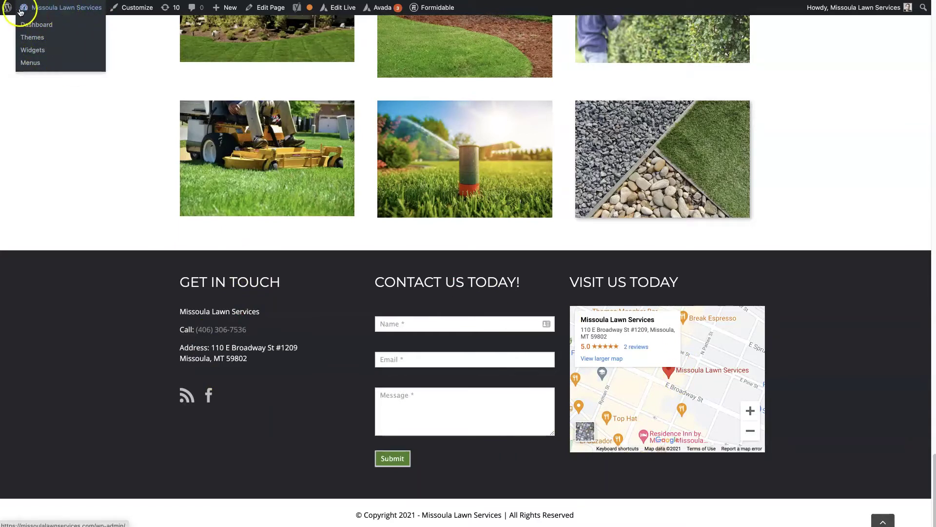
pyautogui.rightClick(31, 50)
pyautogui.click(46, 54)
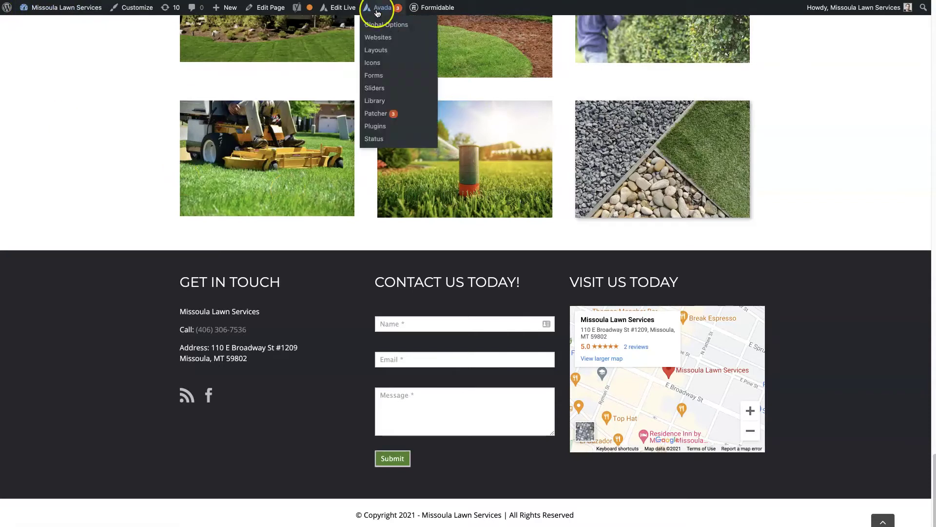
pyautogui.click(379, 24)
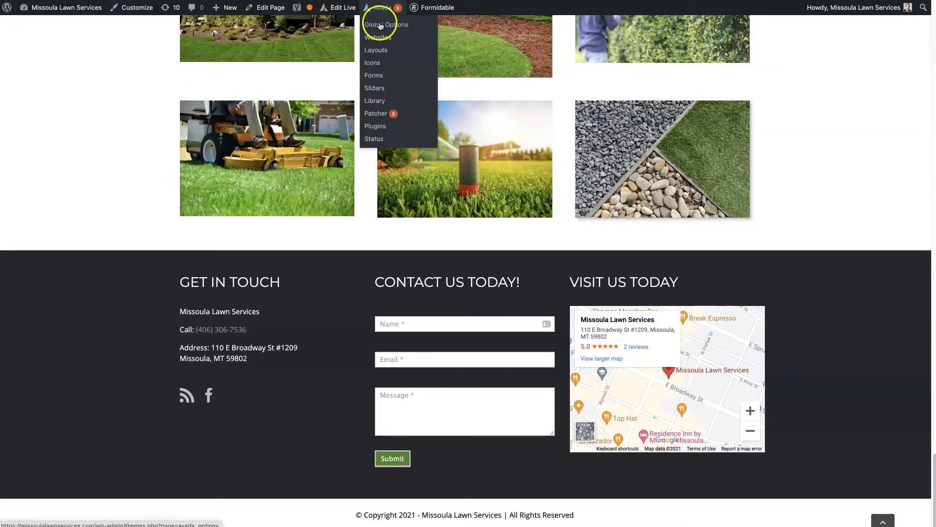
# - Open Avada's Global Options in a new tab and switch to it
pyautogui.rightClick(380, 24)
pyautogui.click(449, 22)
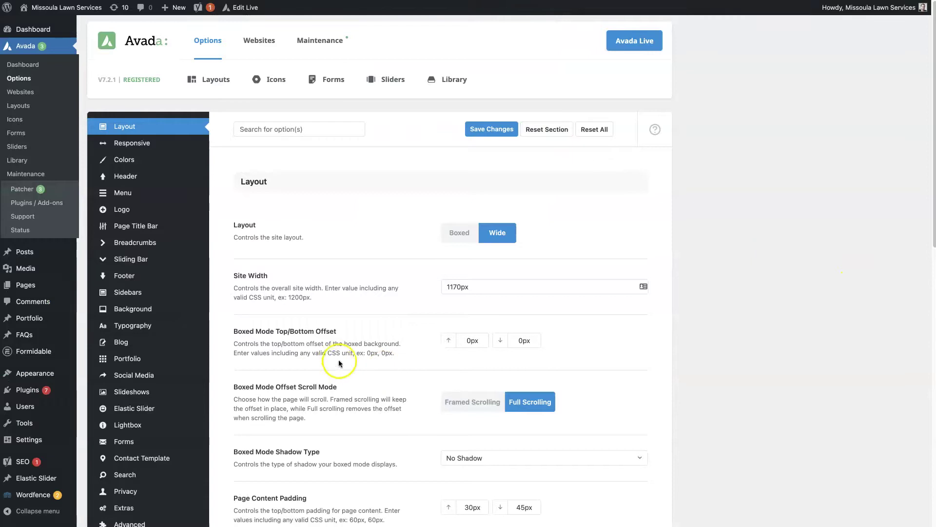
pyautogui.moveTo(321, 42)
pyautogui.click(244, 224)
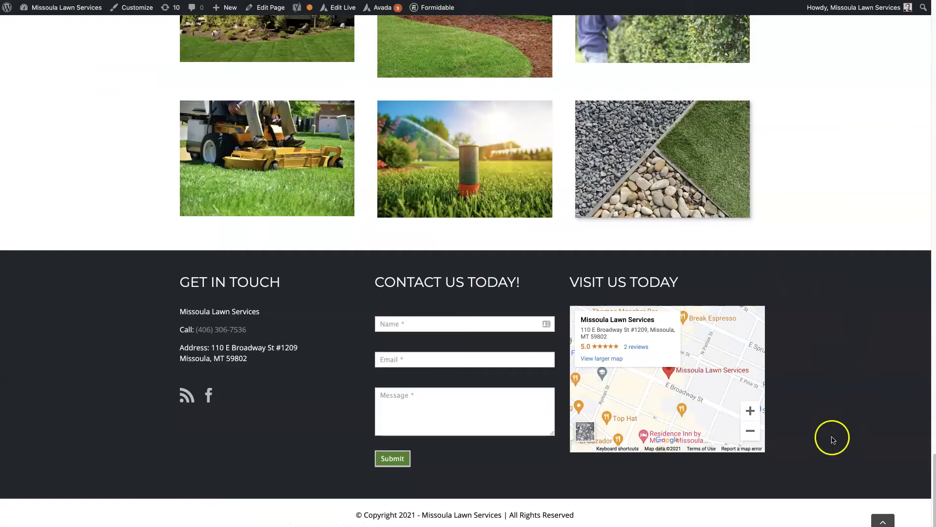
pyautogui.moveTo(697, 280); pyautogui.dragTo(550, 283)
pyautogui.click(613, 283)
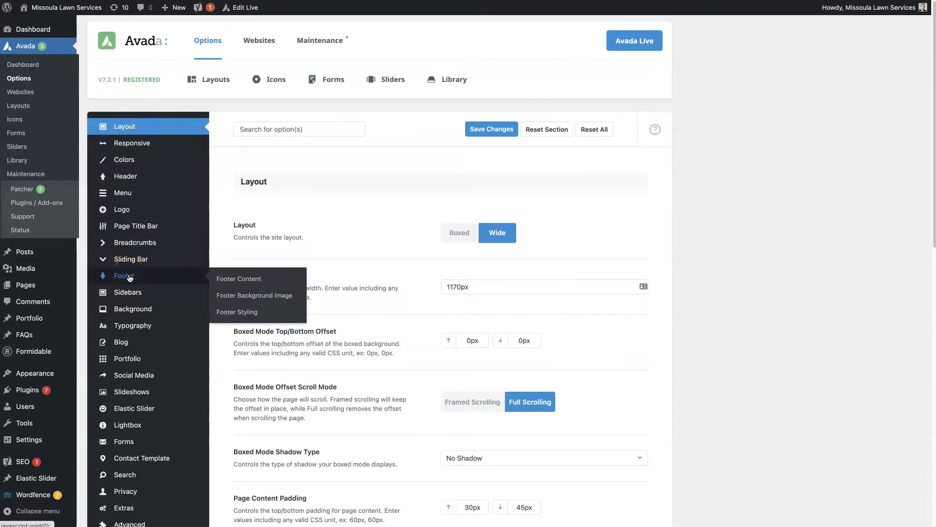
# - In Footer Content, turn Footer Widgets off and then back on
pyautogui.click(130, 278)
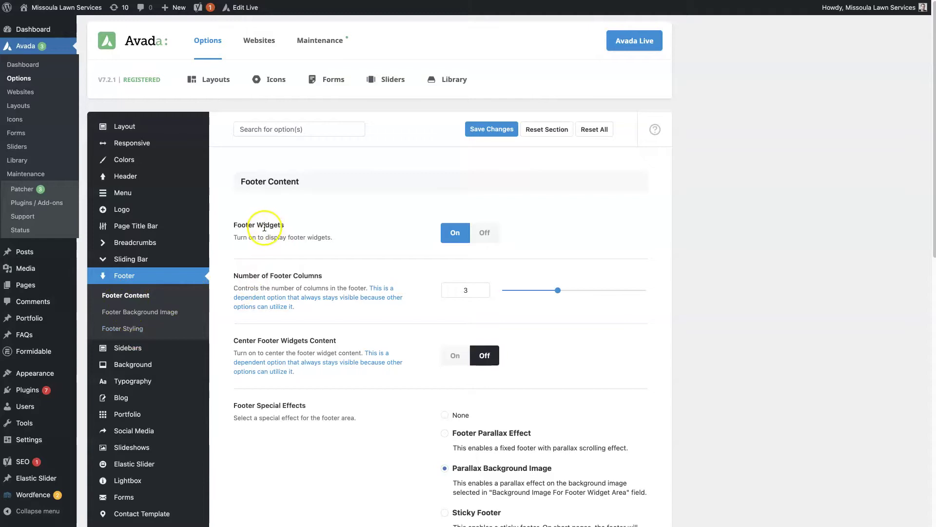
pyautogui.click(484, 234)
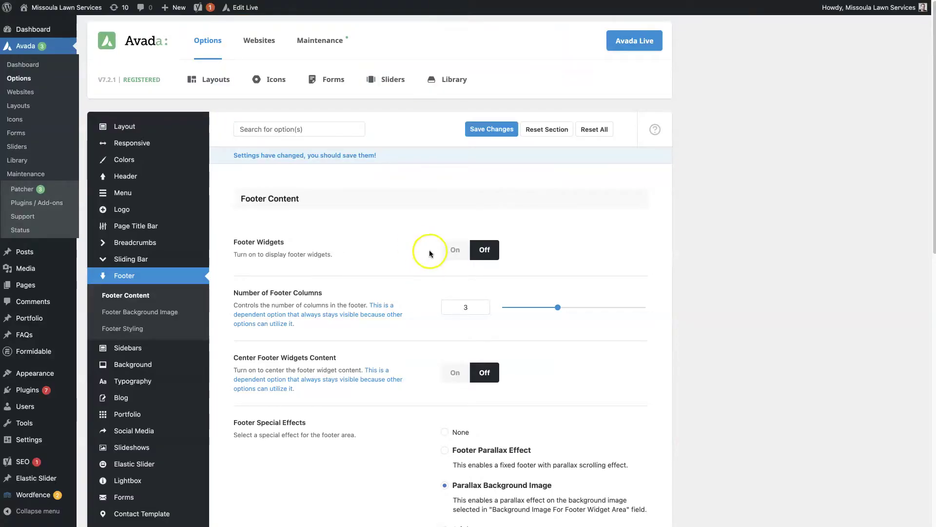
pyautogui.click(455, 249)
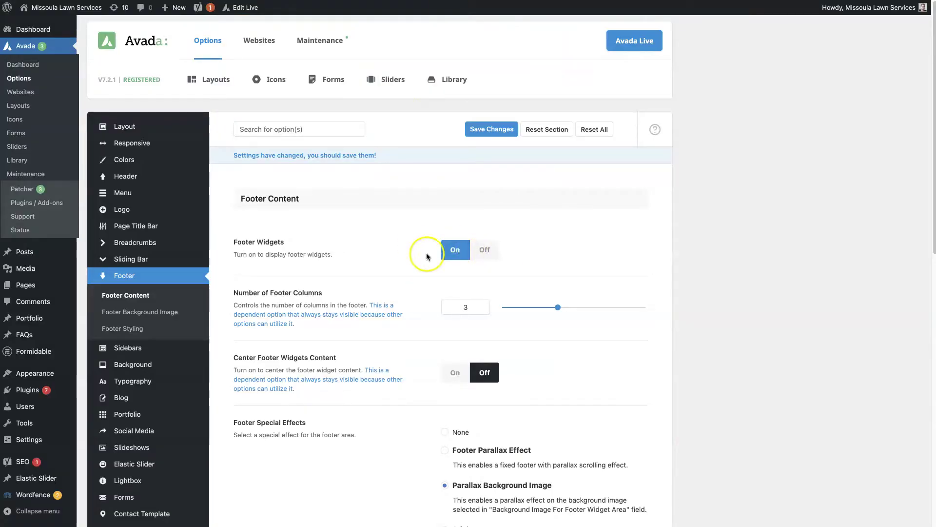
pyautogui.scroll(-2, 428, 263)
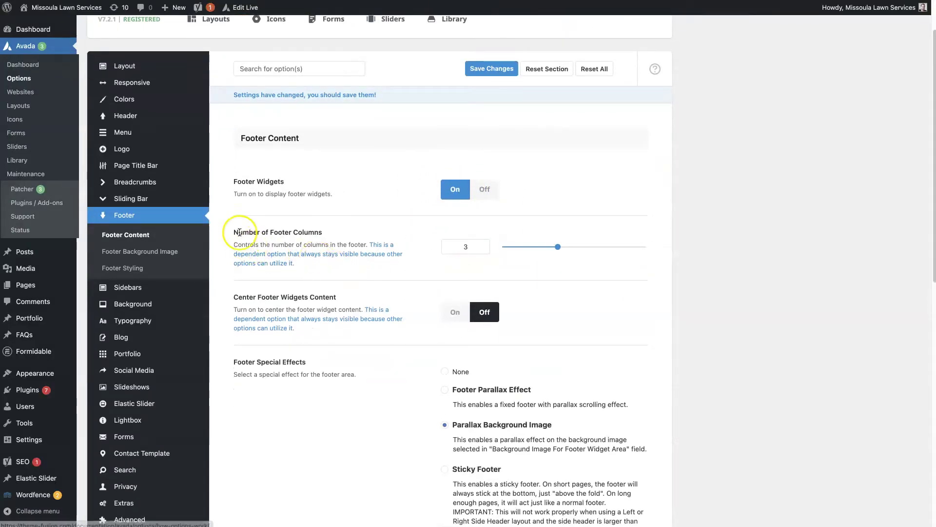
# - Try four footer columns, then set Number of Footer Columns back to 3
pyautogui.moveTo(236, 233); pyautogui.dragTo(330, 233)
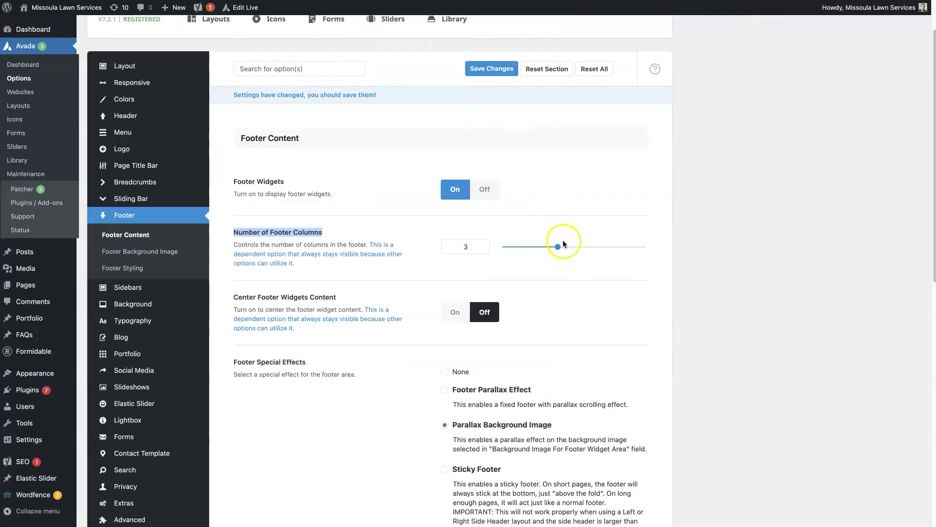
pyautogui.click(642, 245)
pyautogui.moveTo(643, 246); pyautogui.dragTo(571, 243)
pyautogui.click(741, 256)
pyautogui.scroll(-5, 722, 257)
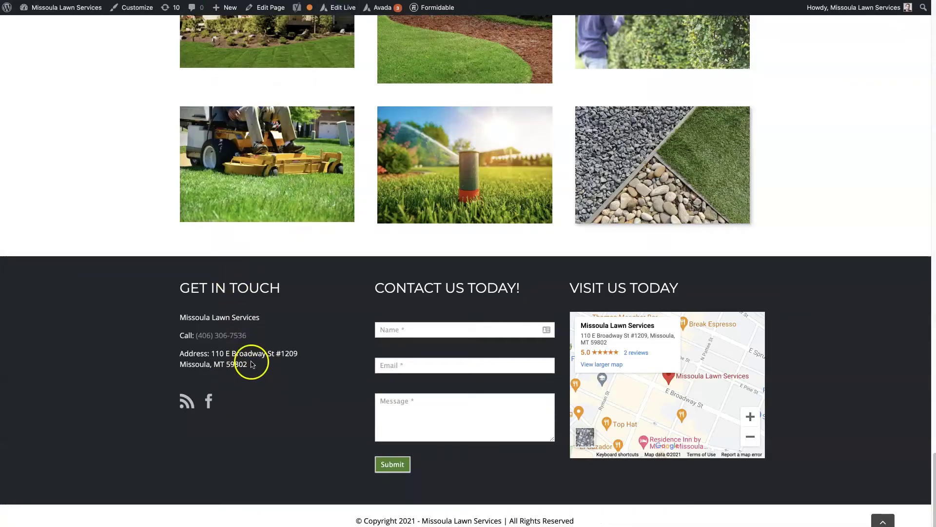
pyautogui.moveTo(250, 366); pyautogui.dragTo(168, 318)
pyautogui.moveTo(290, 303); pyautogui.dragTo(179, 289)
pyautogui.click(196, 408)
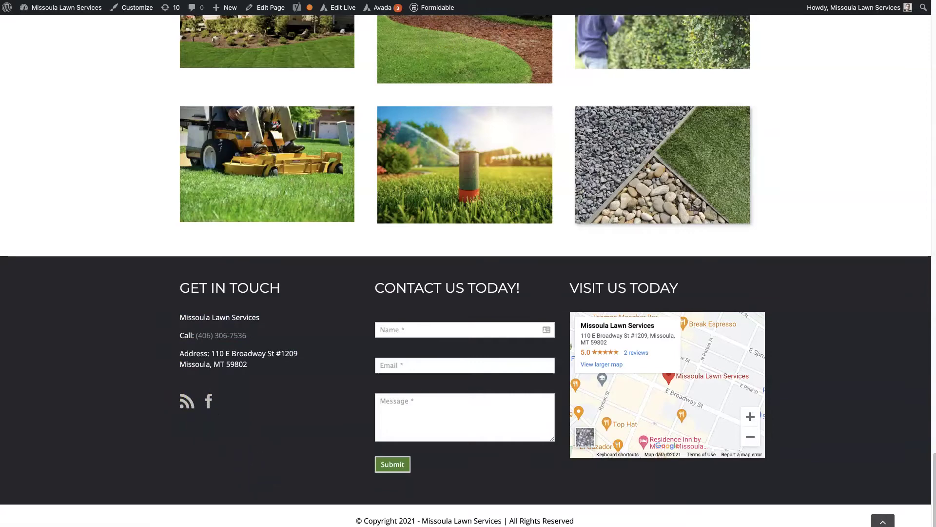
# - Turn Center Footer Widgets Content on, then leave it off after comparing with the live footer
pyautogui.hotkey('ctrl', 'Tab')
pyautogui.click(455, 155)
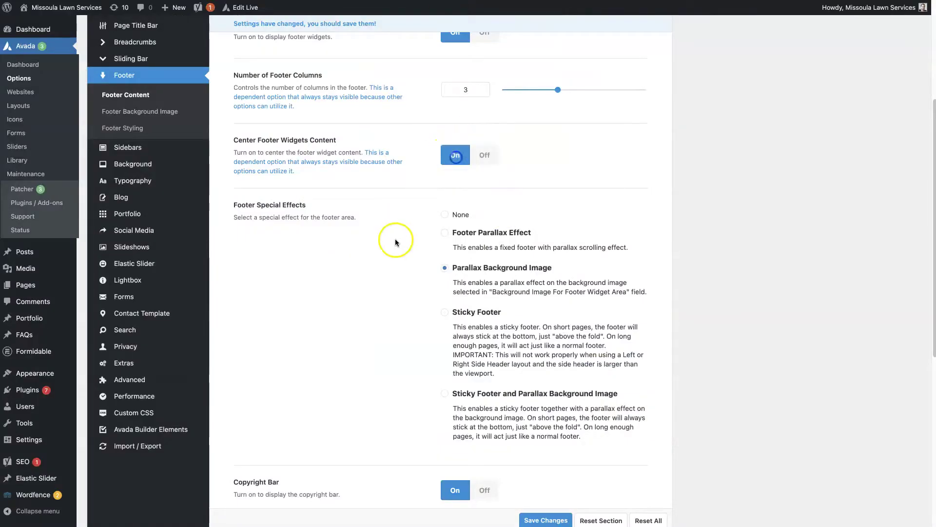
pyautogui.click(485, 161)
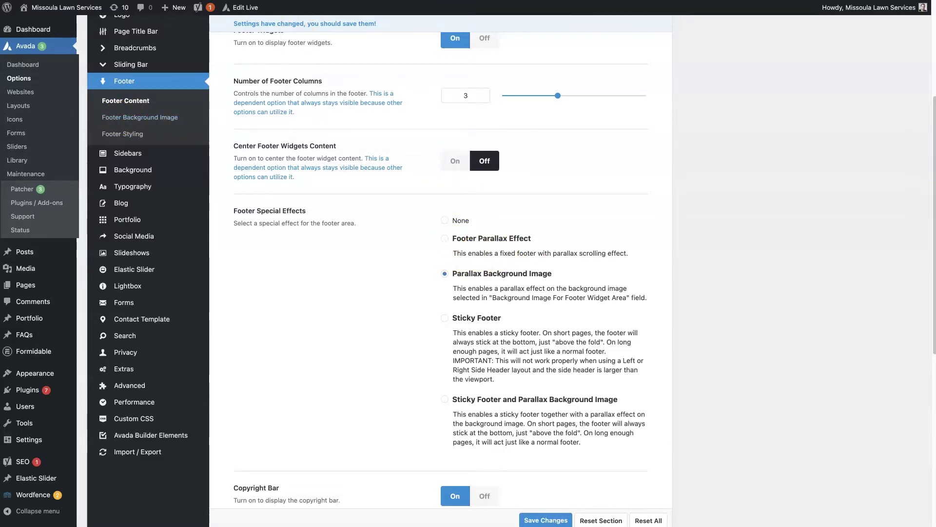
pyautogui.hotkey('ctrl', 'Tab')
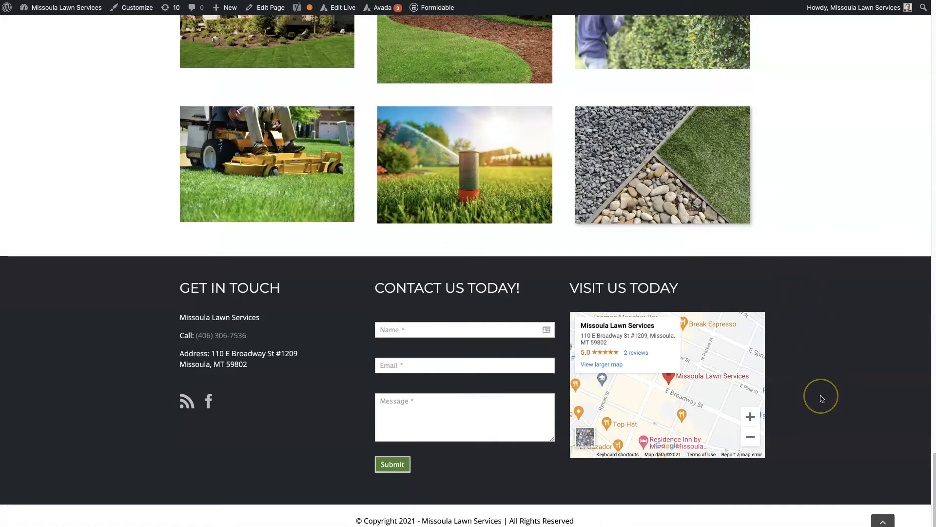
pyautogui.scroll(4, 821, 398)
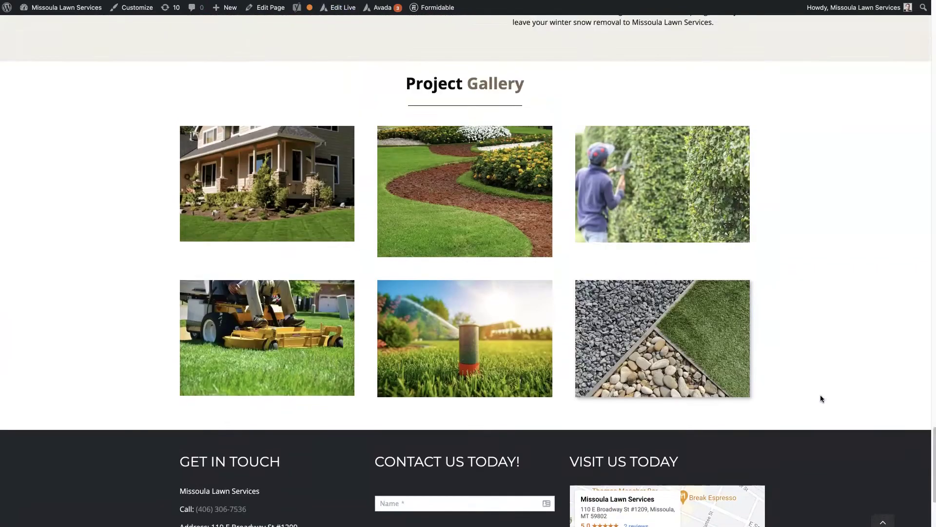
pyautogui.scroll(-4, 821, 398)
# - Keep the Copyright Bar on with Center Copyright Content enabled
pyautogui.hotkey('ctrl', 'shift', 'Tab')
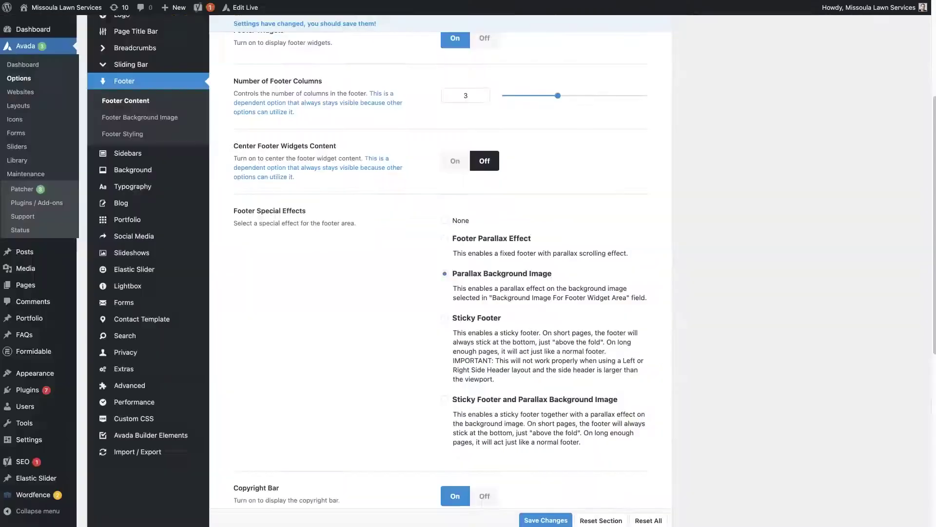
pyautogui.scroll(-7, 396, 324)
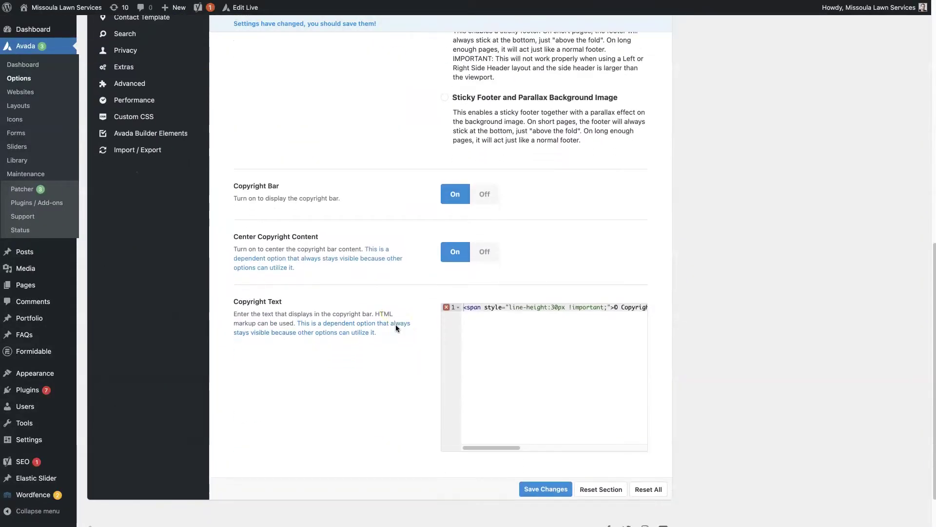
pyautogui.scroll(-1, 396, 328)
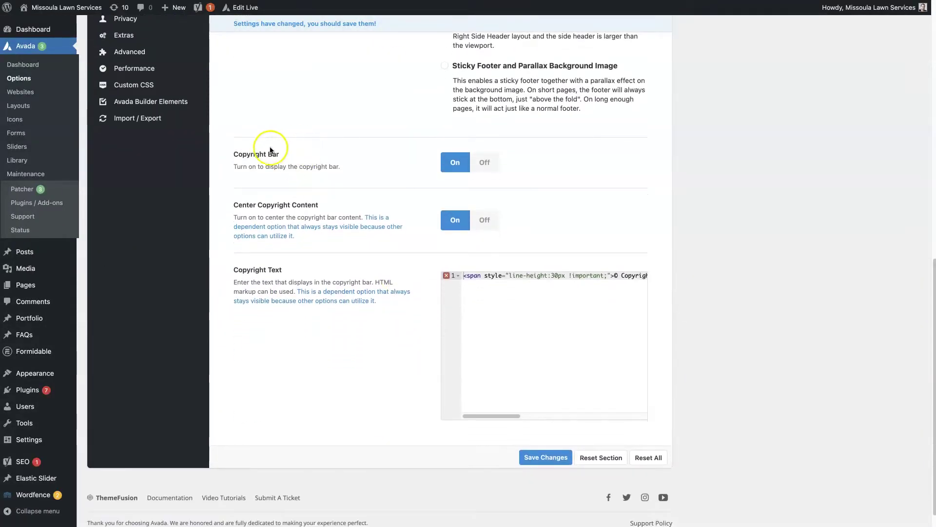
pyautogui.hotkey('ctrl', 'Tab')
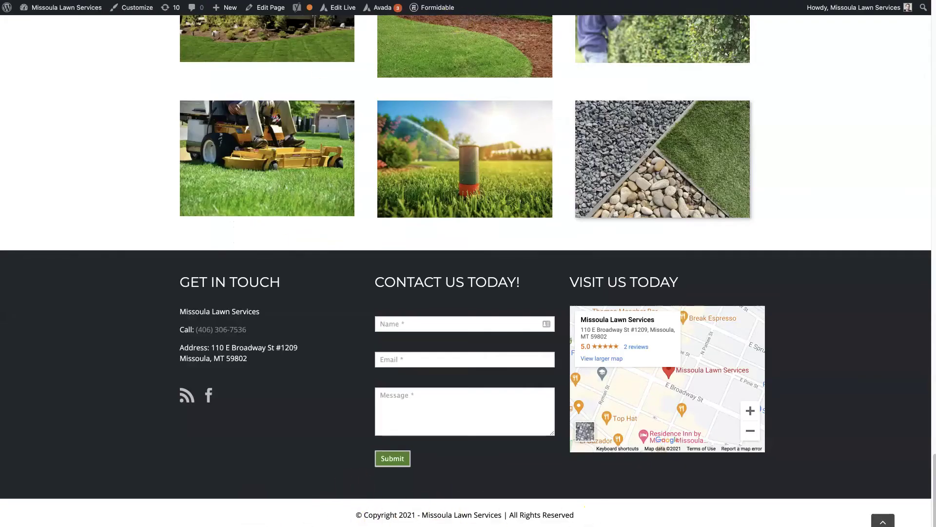
pyautogui.hotkey('ctrl', 'shift', 'Tab')
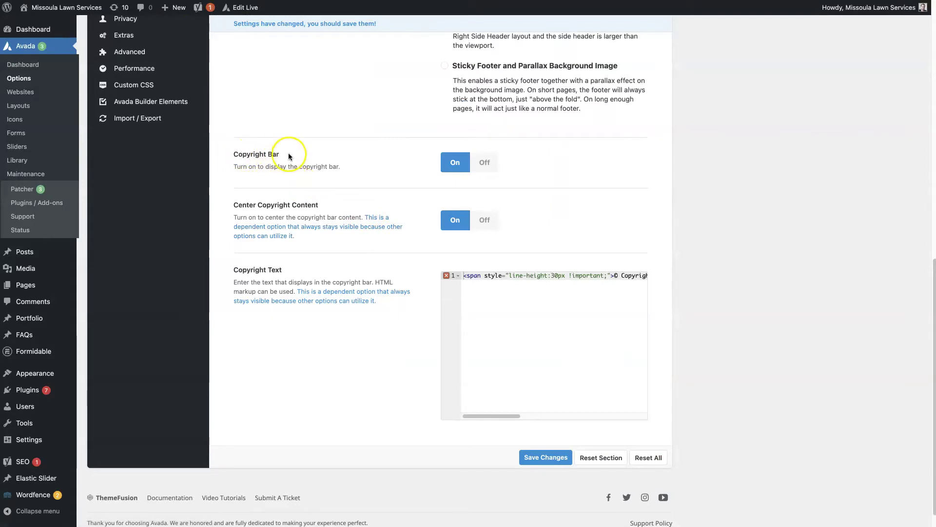
pyautogui.click(486, 168)
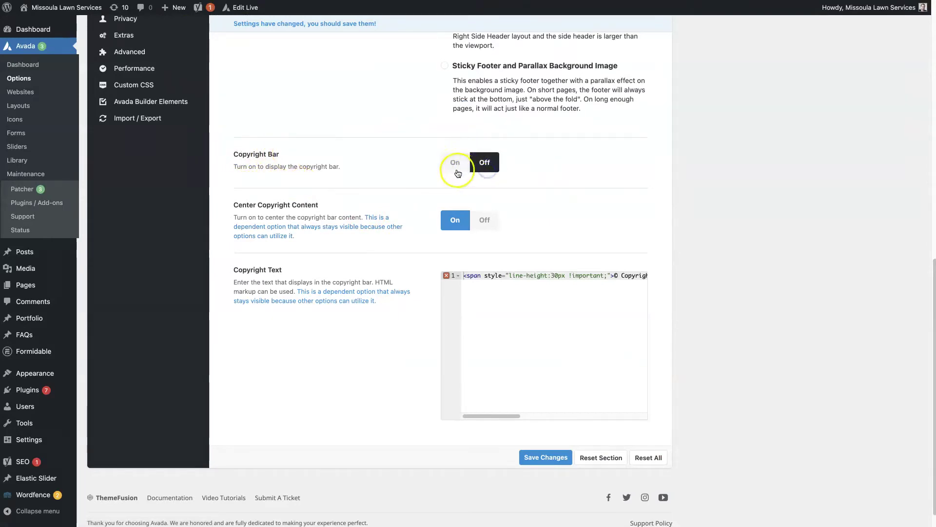
pyautogui.click(457, 171)
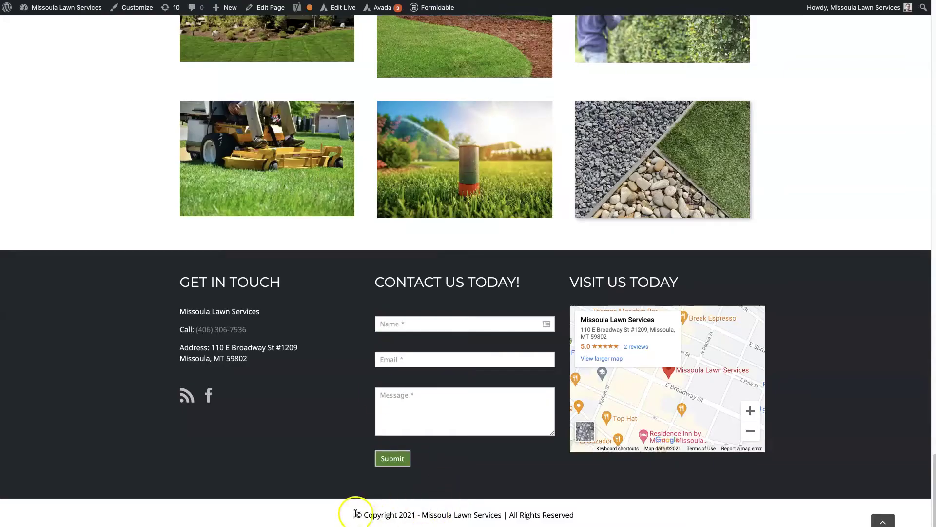
pyautogui.moveTo(355, 513); pyautogui.dragTo(559, 509)
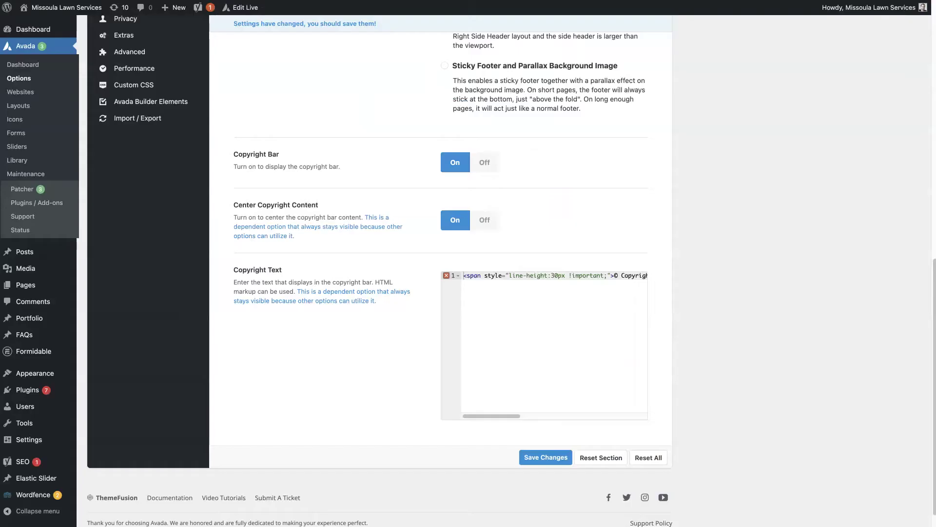
pyautogui.click(459, 223)
# - Start editing the code in the Copyright Text field
pyautogui.scroll(1, 499, 280)
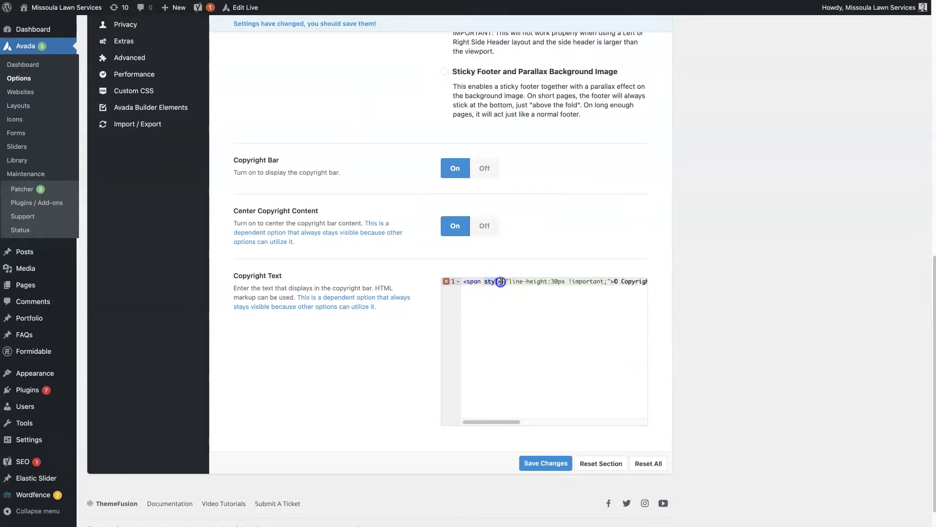
pyautogui.hscroll(5, 501, 281)
pyautogui.moveTo(609, 420); pyautogui.dragTo(475, 413)
pyautogui.click(481, 281)
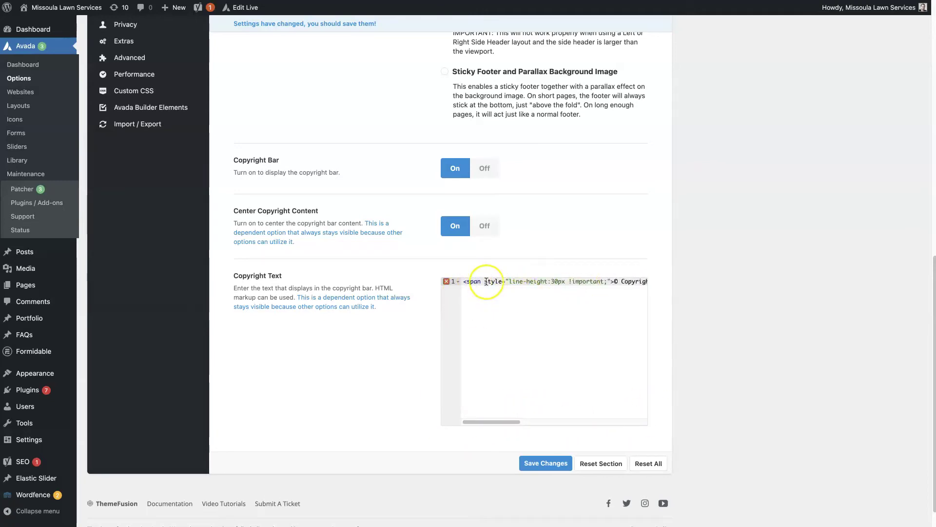
pyautogui.scroll(10, 390, 279)
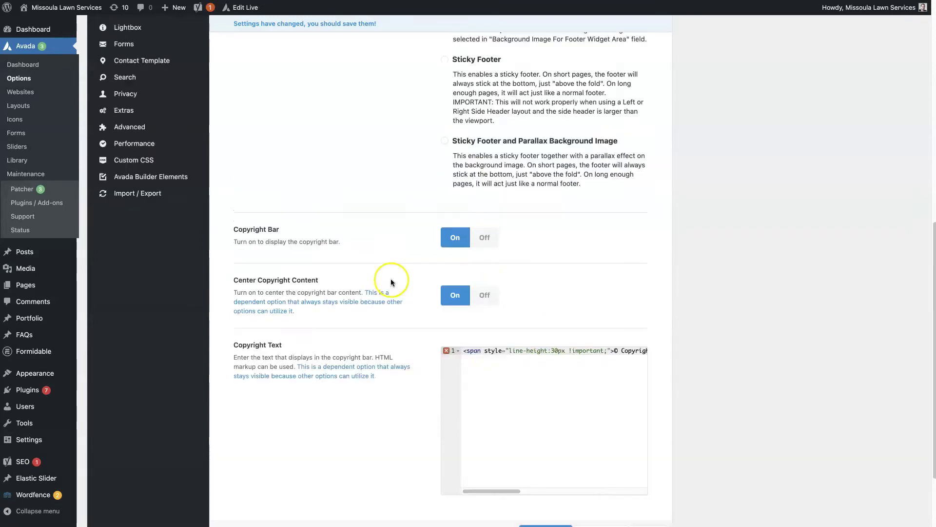
pyautogui.scroll(2, 390, 282)
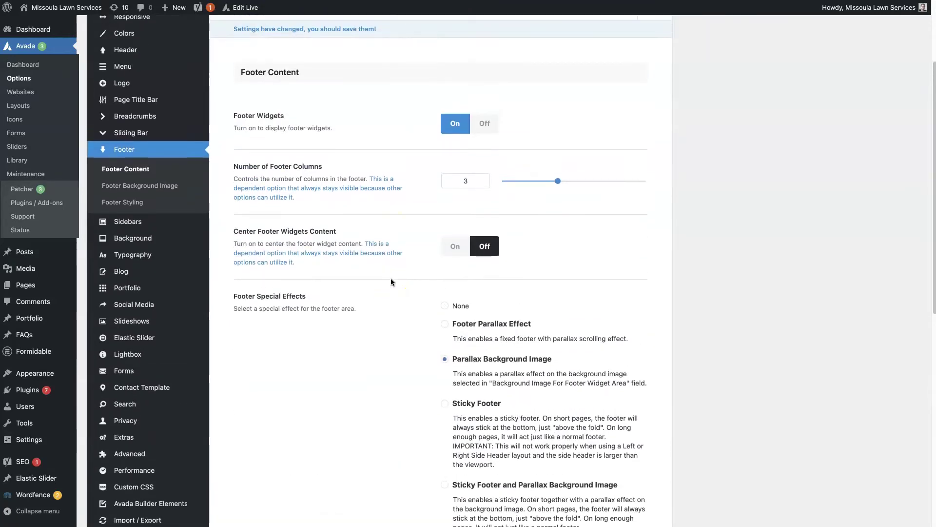
# - Open Footer Background Image and leave Background Position at bottom left
pyautogui.click(173, 200)
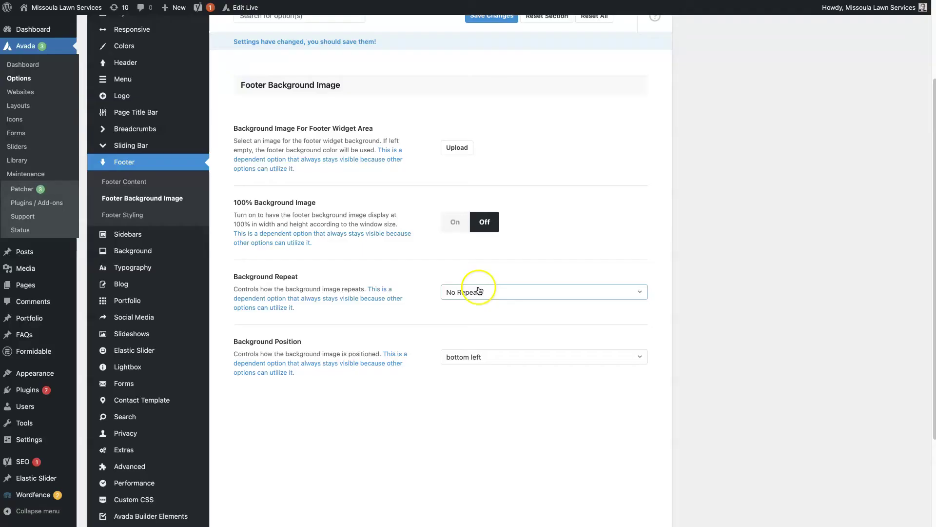
pyautogui.click(482, 357)
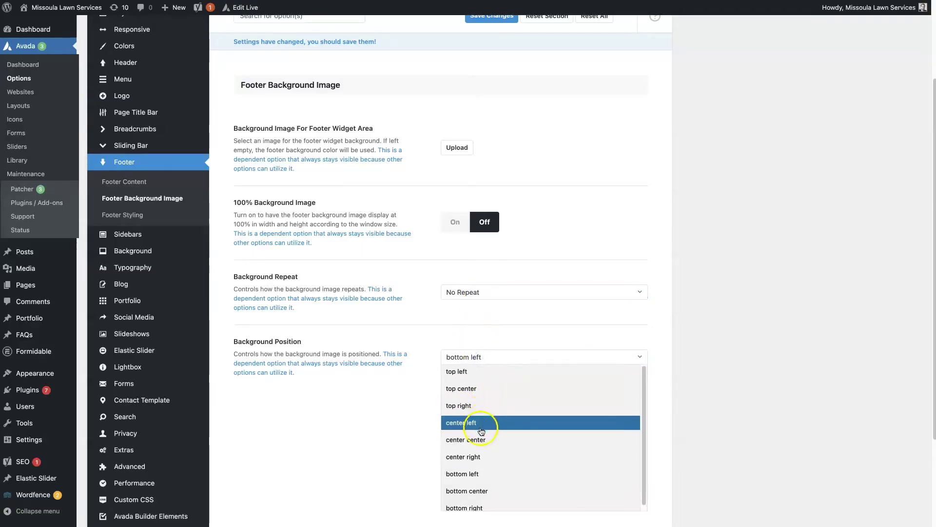
pyautogui.click(356, 384)
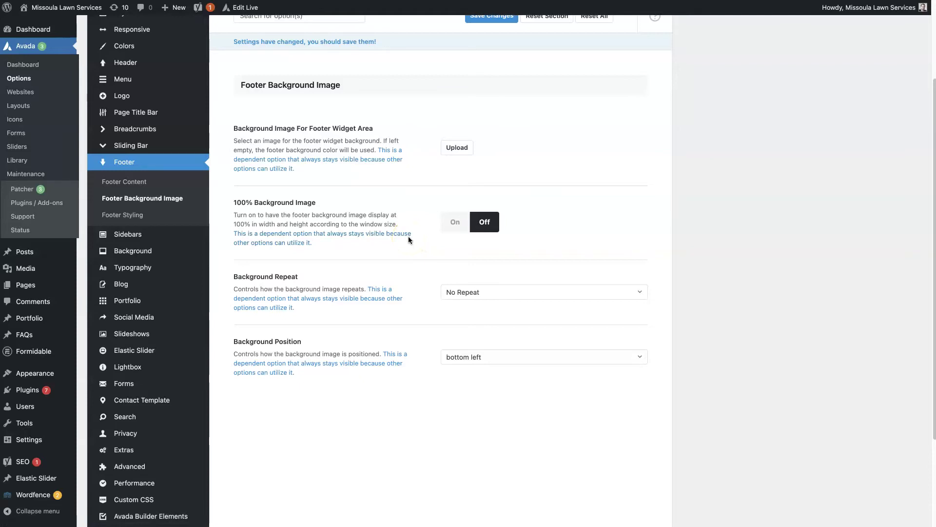
# - Browse the media library for a footer image, closing it without choosing one
pyautogui.click(462, 225)
pyautogui.click(451, 148)
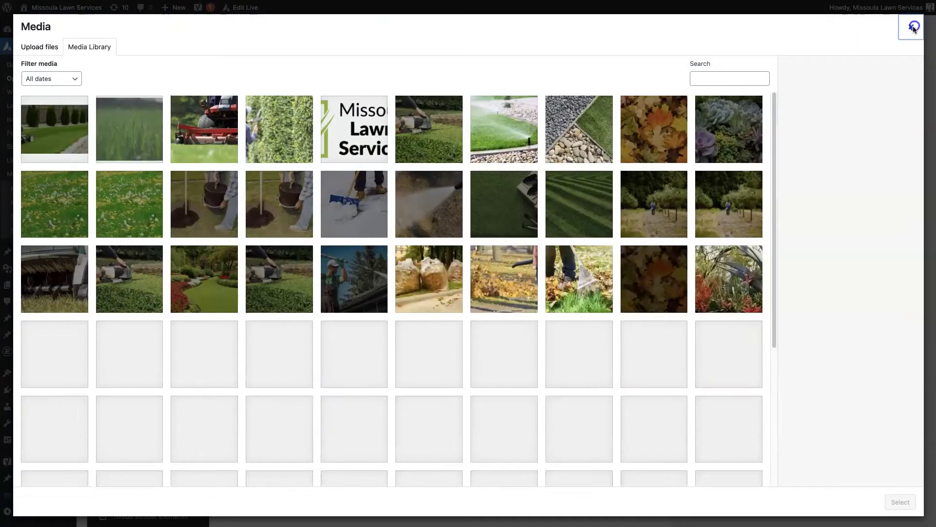
pyautogui.click(911, 27)
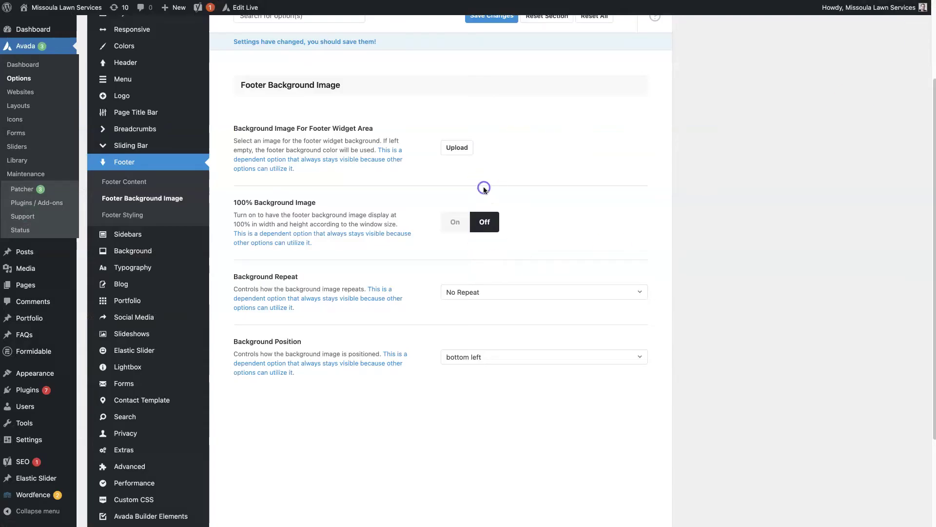
pyautogui.click(114, 219)
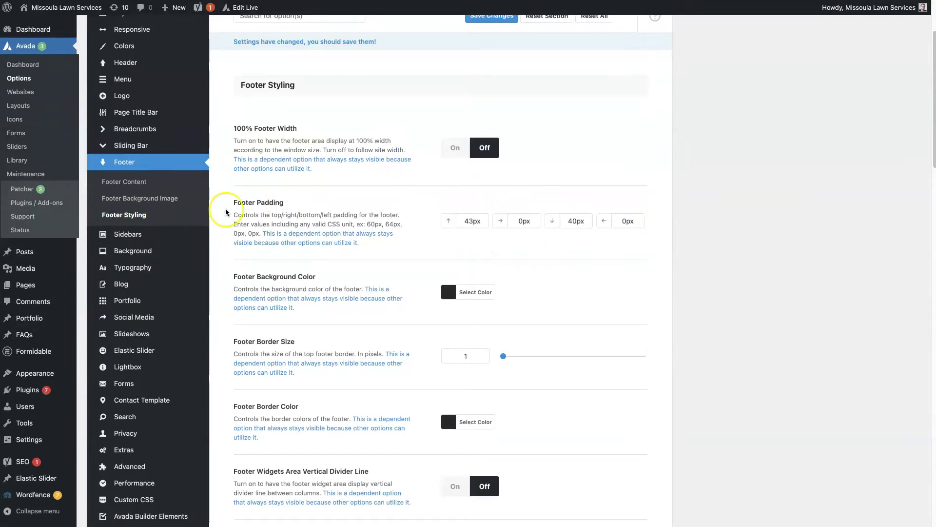
pyautogui.click(135, 188)
pyautogui.scroll(-7, 421, 353)
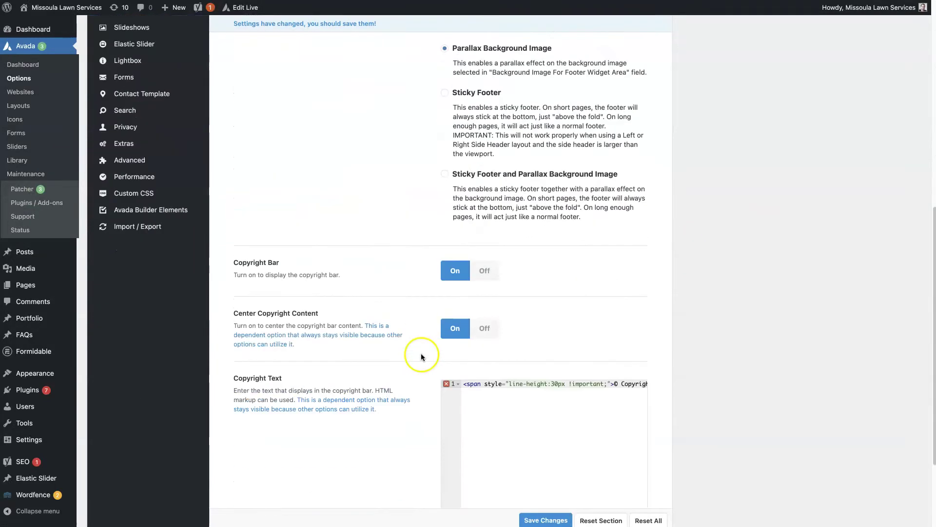
pyautogui.scroll(8, 420, 353)
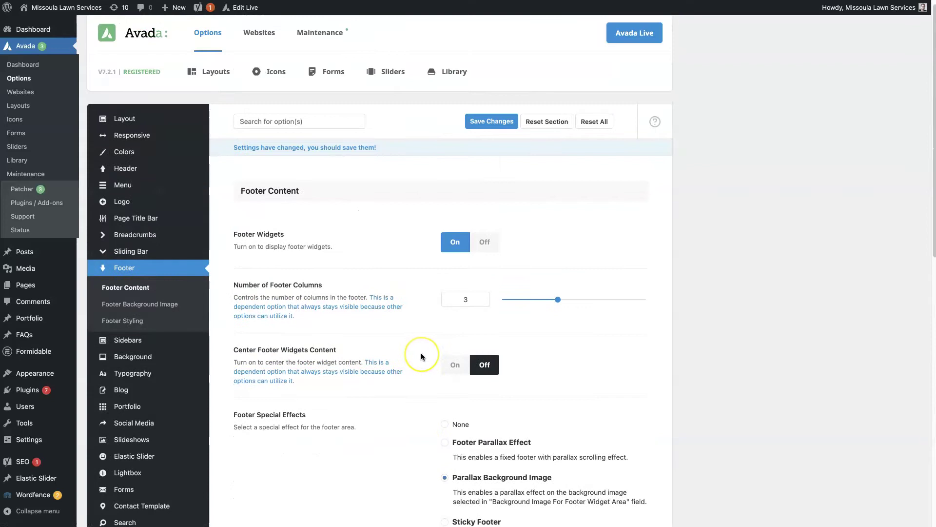
pyautogui.scroll(-1, 421, 357)
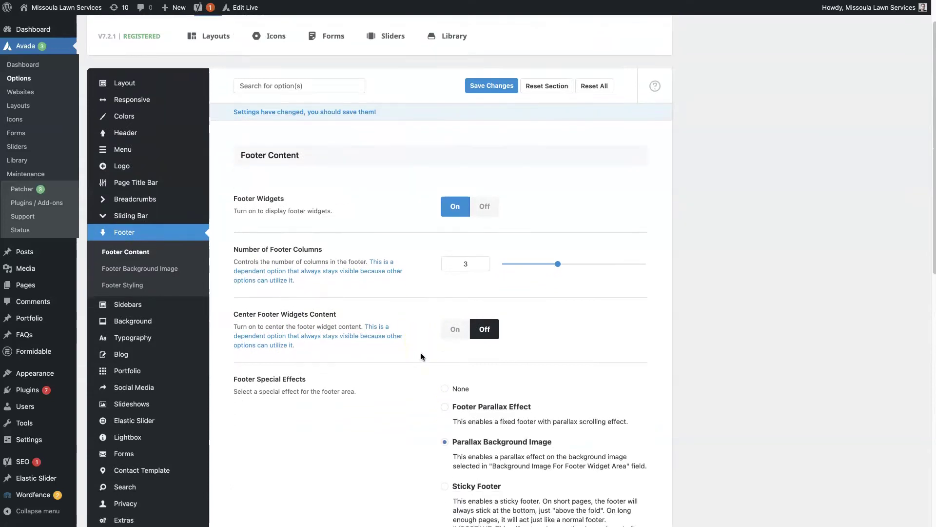
pyautogui.click(124, 287)
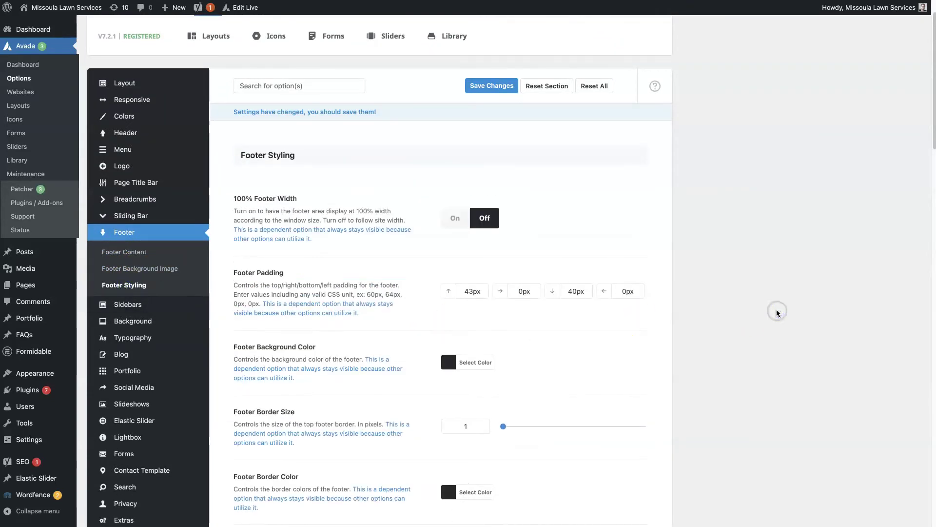
pyautogui.scroll(-1, 778, 313)
pyautogui.scroll(-14, 778, 313)
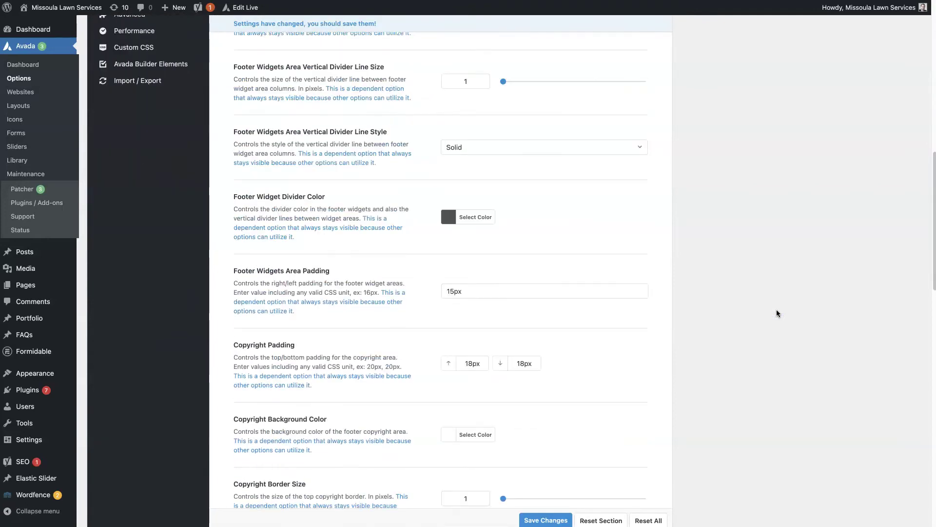
pyautogui.scroll(-15, 778, 313)
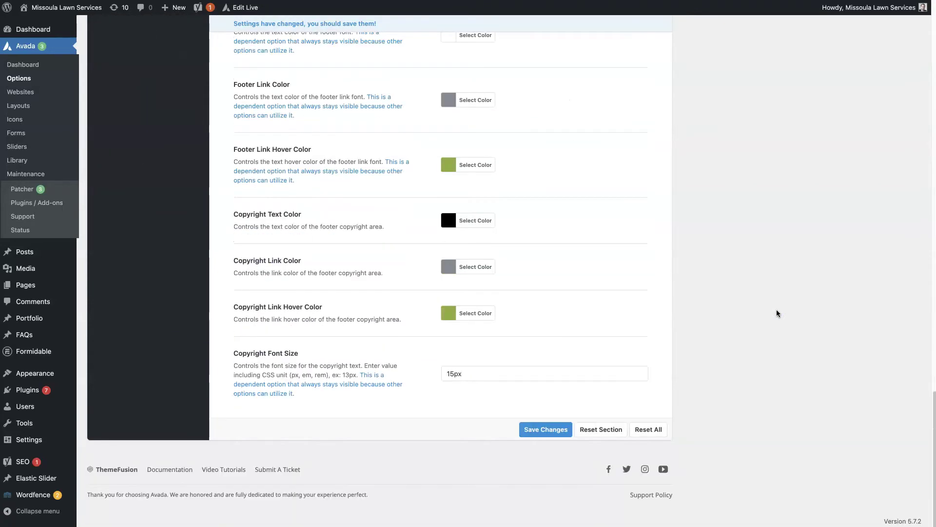
pyautogui.scroll(20, 778, 313)
pyautogui.scroll(15, 778, 313)
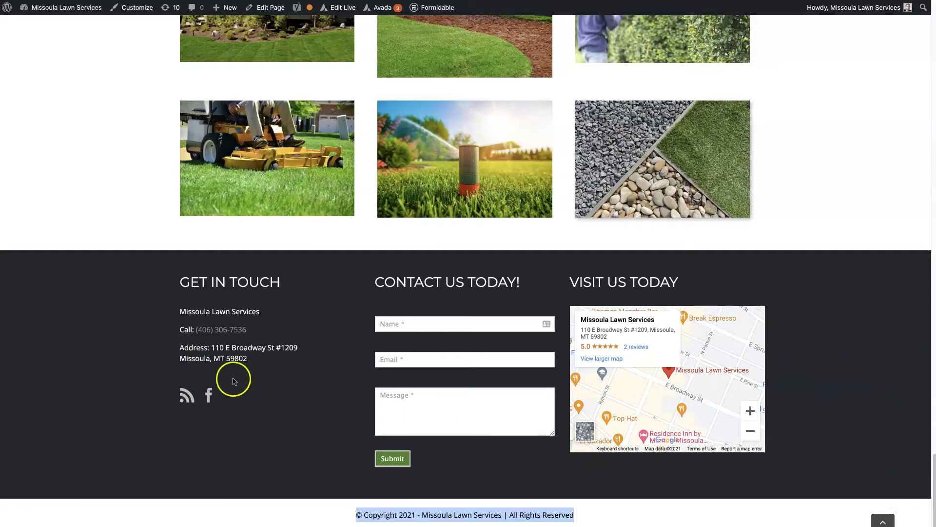
pyautogui.click(845, 350)
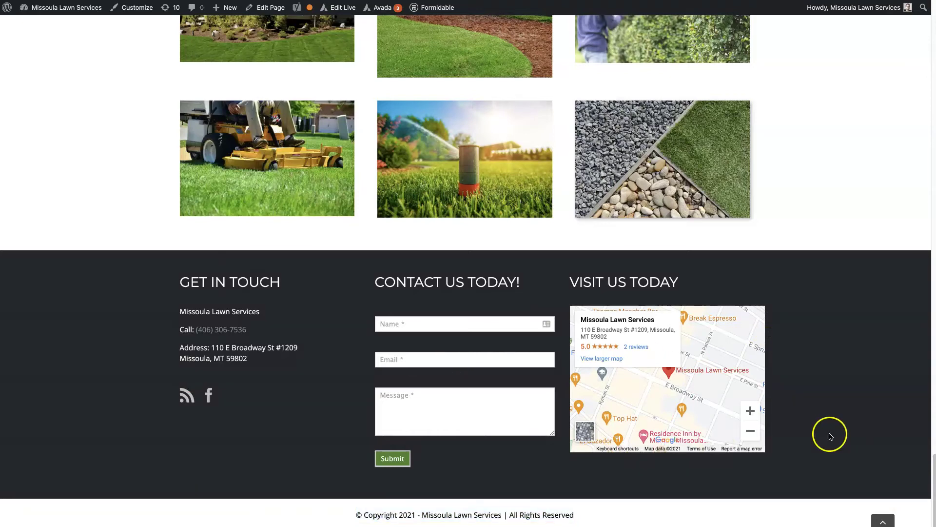
pyautogui.hotkey('ctrl', 'Tab')
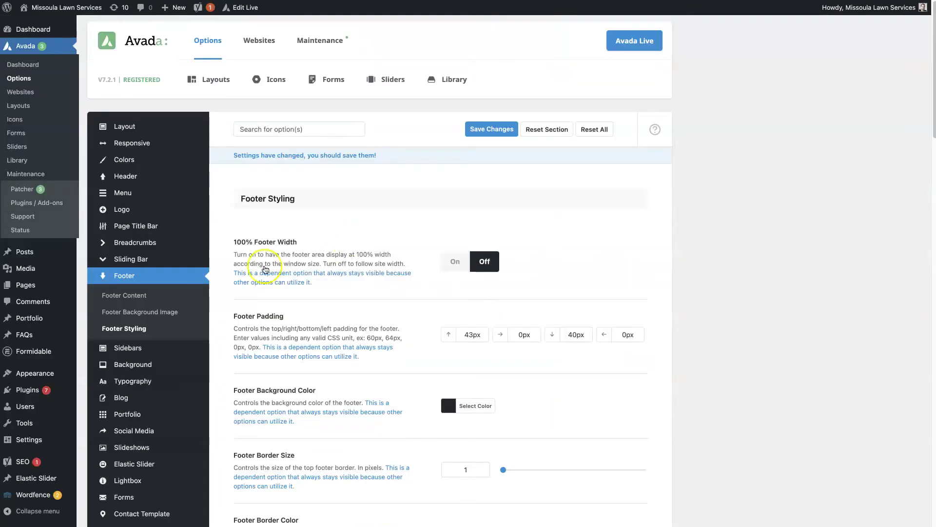
pyautogui.scroll(-3, 356, 324)
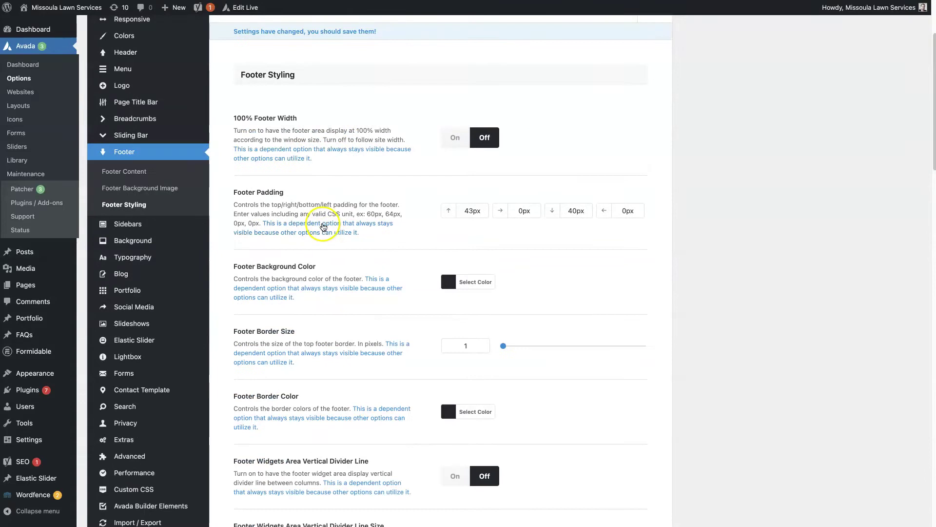
pyautogui.scroll(-1, 493, 236)
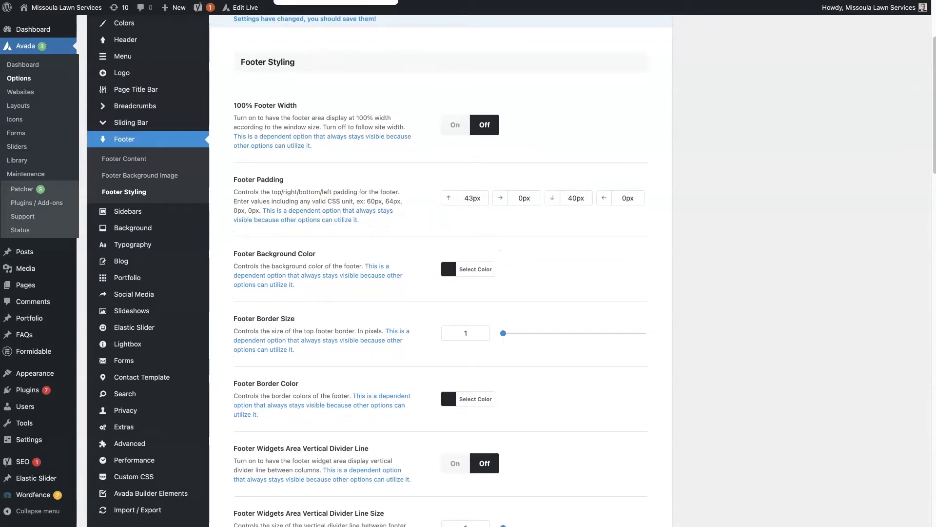
pyautogui.hotkey('ctrl', 'Tab')
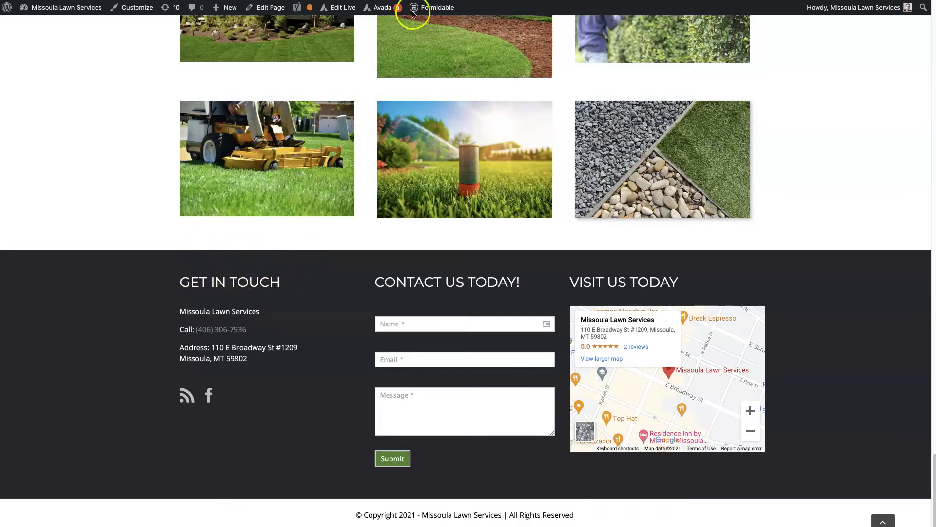
pyautogui.hotkey('ctrl', 'Tab')
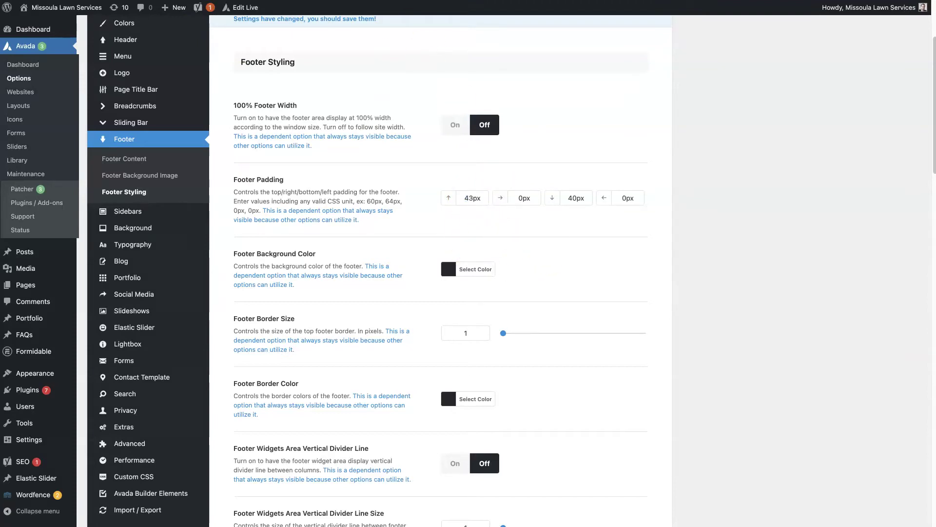
pyautogui.hotkey('ctrl', 'Tab')
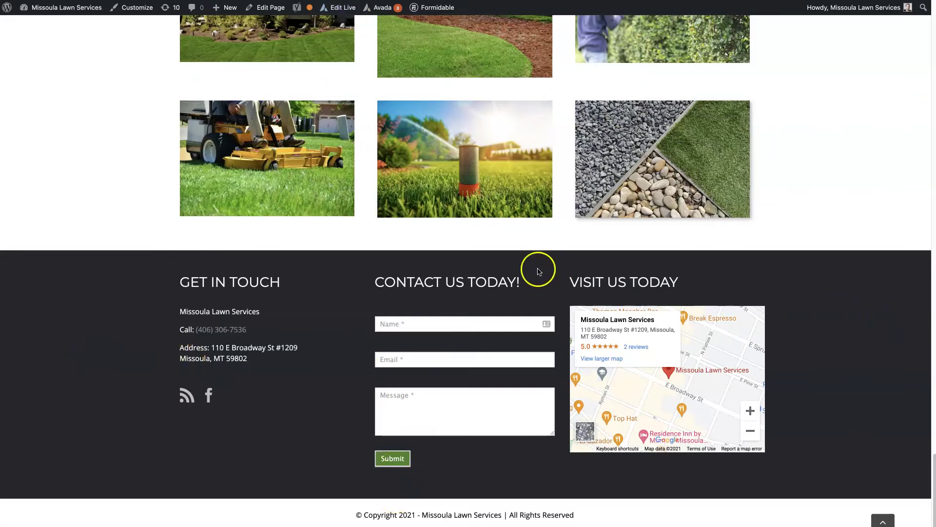
# - Set the Footer Background Color to blue
pyautogui.click(515, 206)
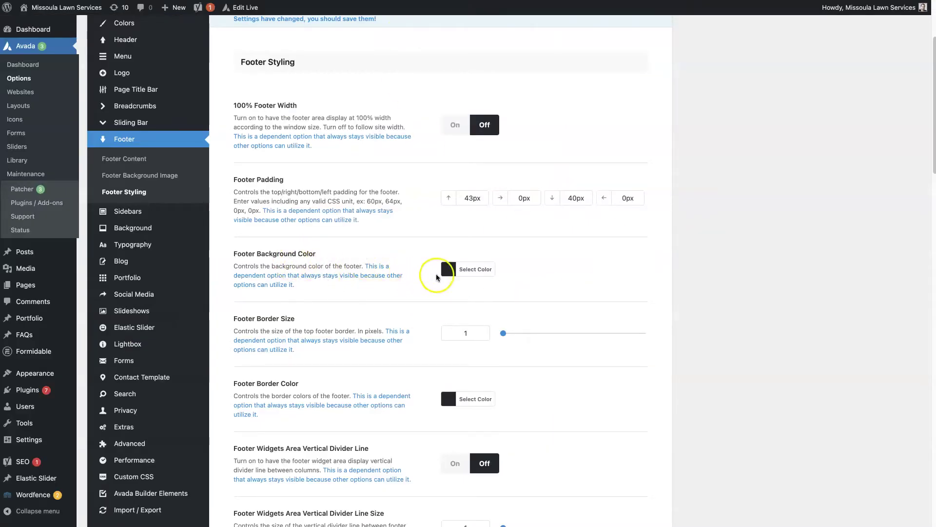
pyautogui.click(450, 271)
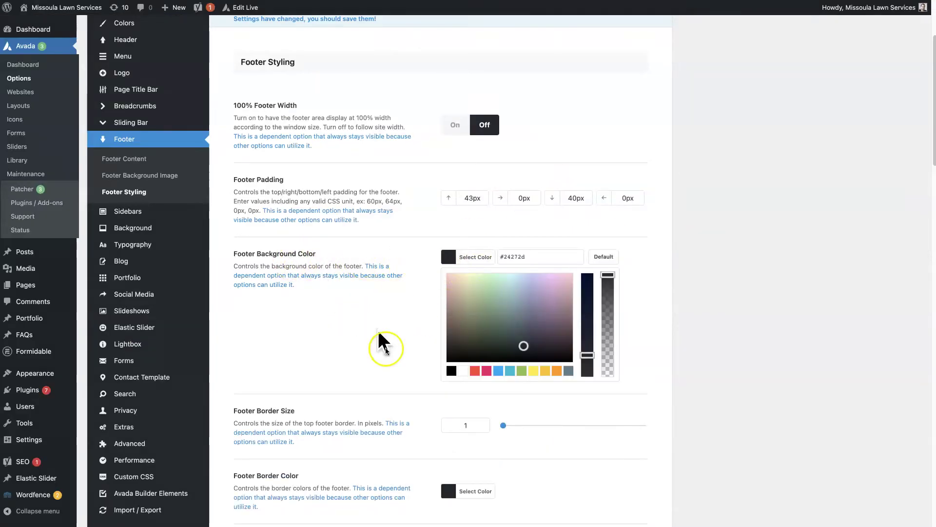
pyautogui.click(496, 372)
pyautogui.click(413, 323)
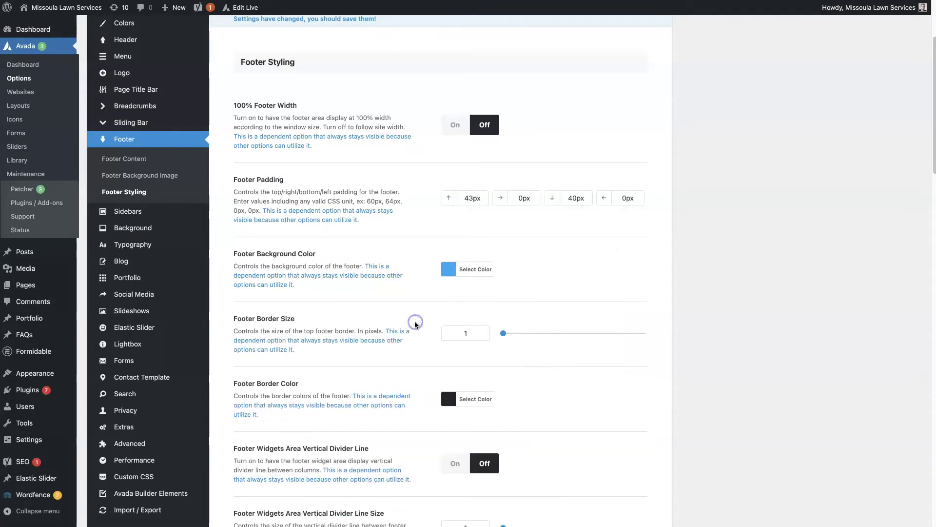
# - Set the Footer Border Color to red (#f44336)
pyautogui.scroll(-3, 822, 371)
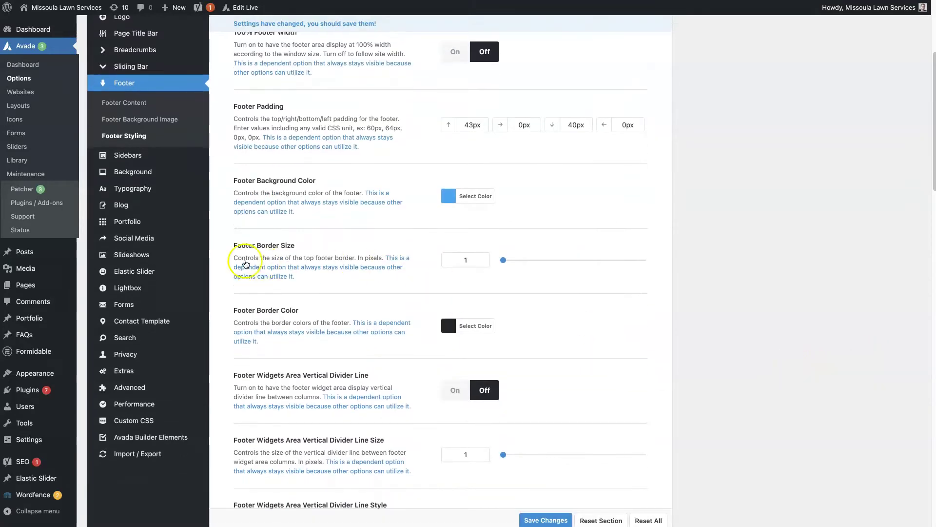
pyautogui.scroll(-1, 409, 320)
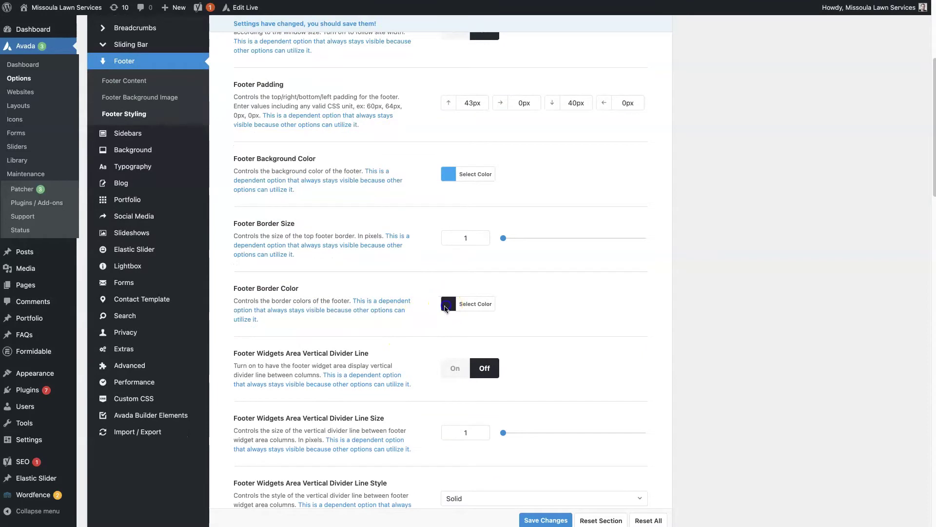
pyautogui.click(447, 293)
pyautogui.click(475, 405)
pyautogui.scroll(-5, 634, 356)
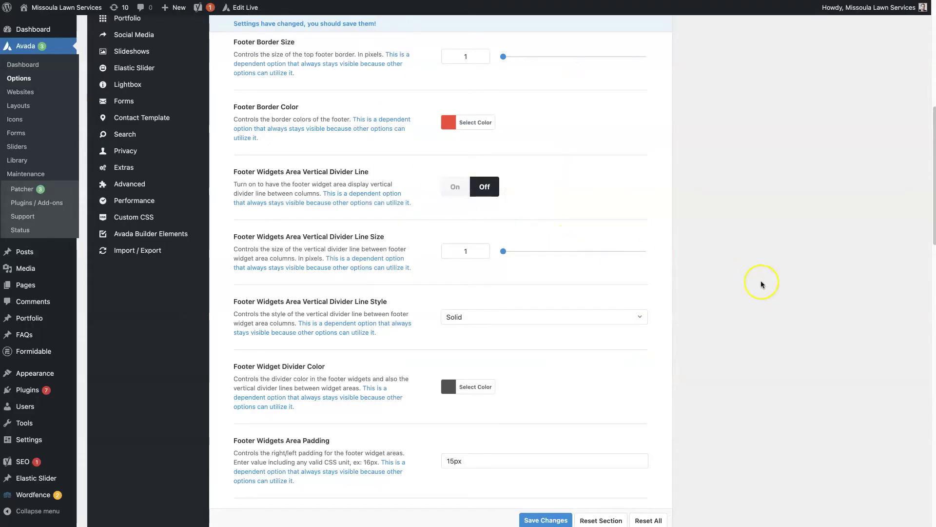
pyautogui.scroll(-3, 763, 283)
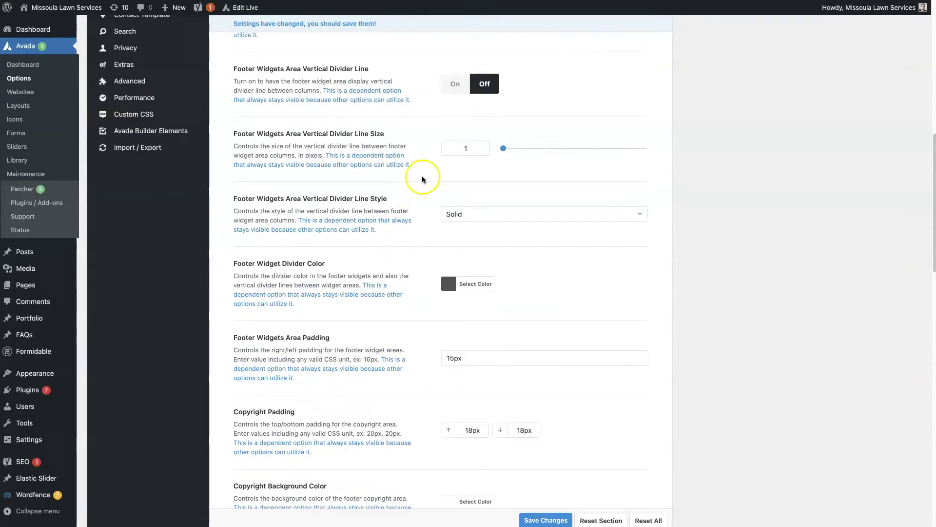
pyautogui.click(477, 151)
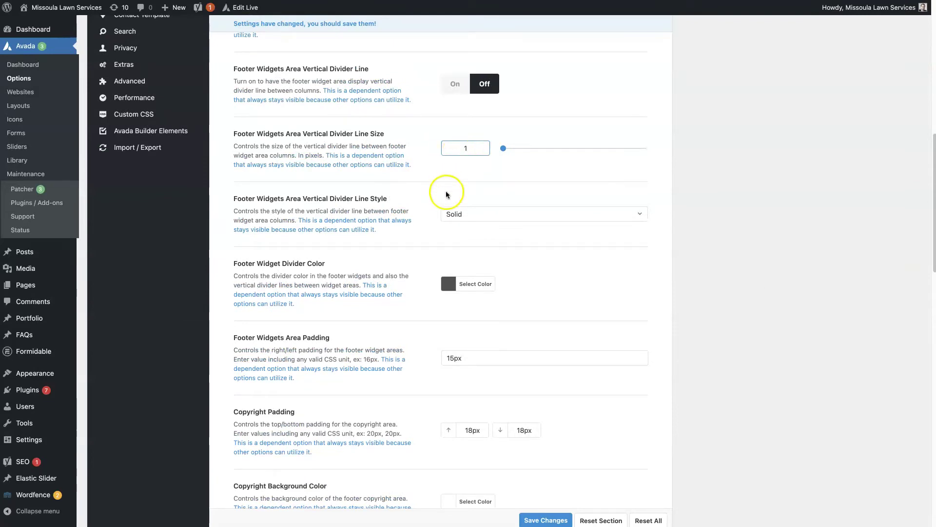
pyautogui.click(460, 217)
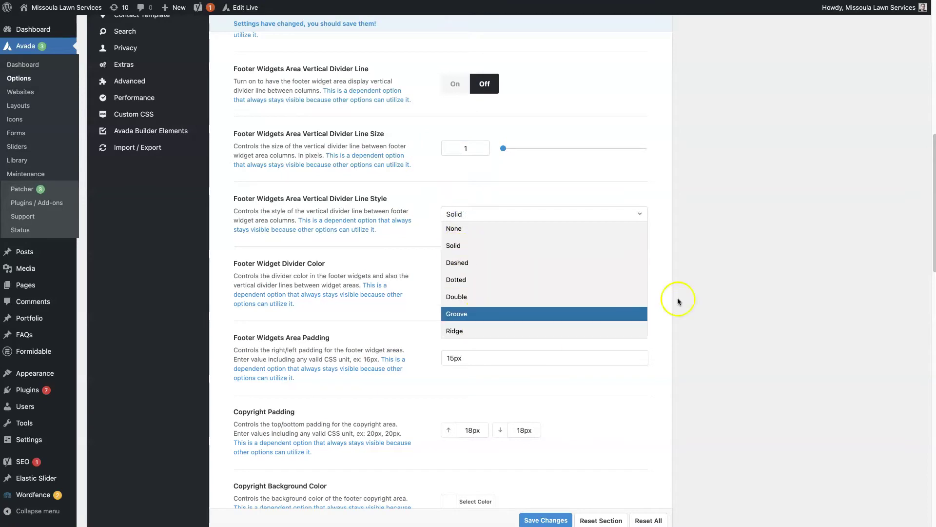
pyautogui.click(702, 284)
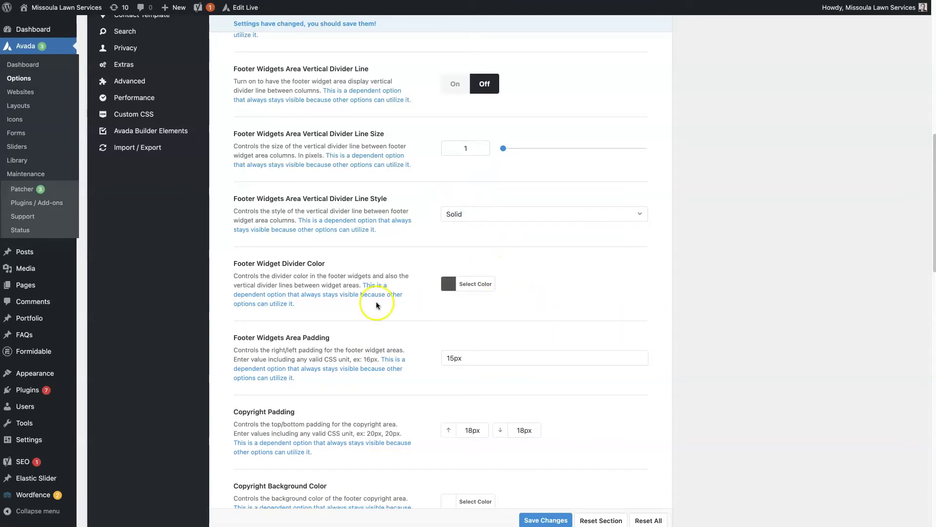
pyautogui.scroll(-1, 405, 292)
pyautogui.scroll(-6, 410, 308)
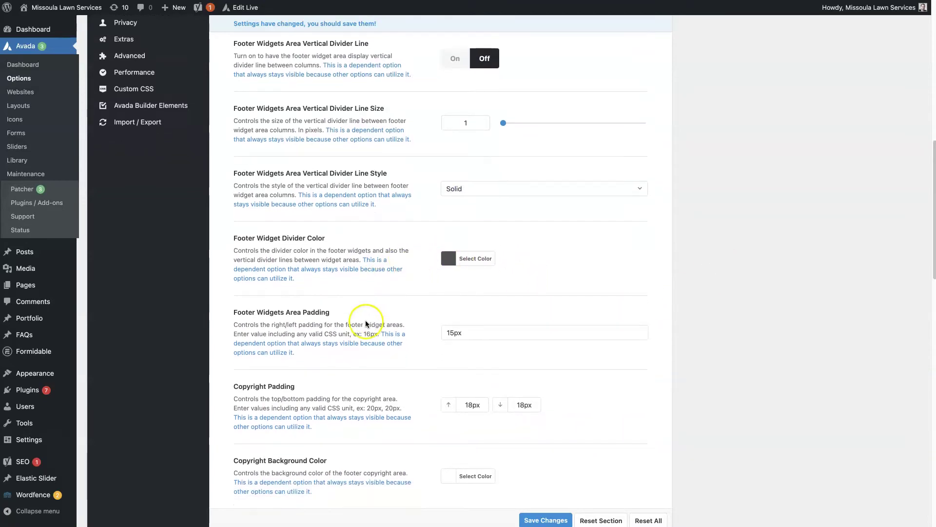
pyautogui.scroll(-3, 390, 320)
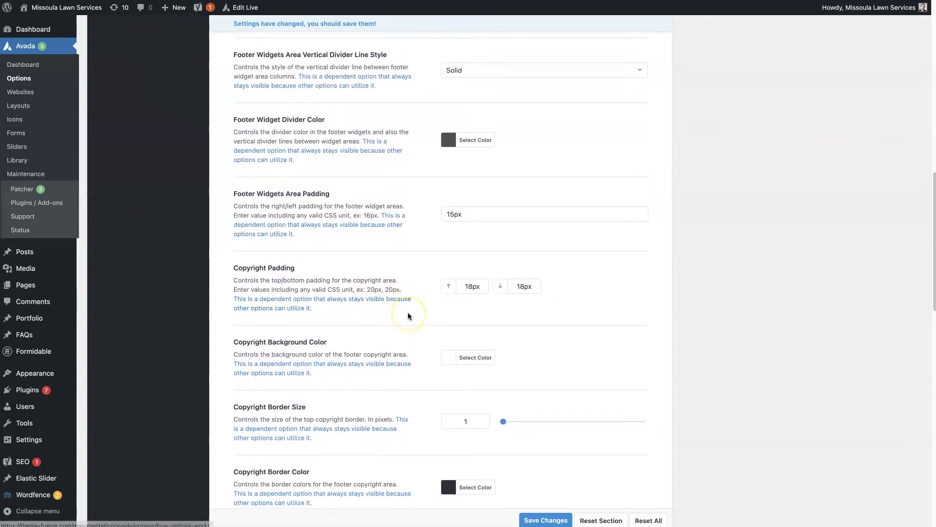
pyautogui.moveTo(249, 186); pyautogui.dragTo(341, 187)
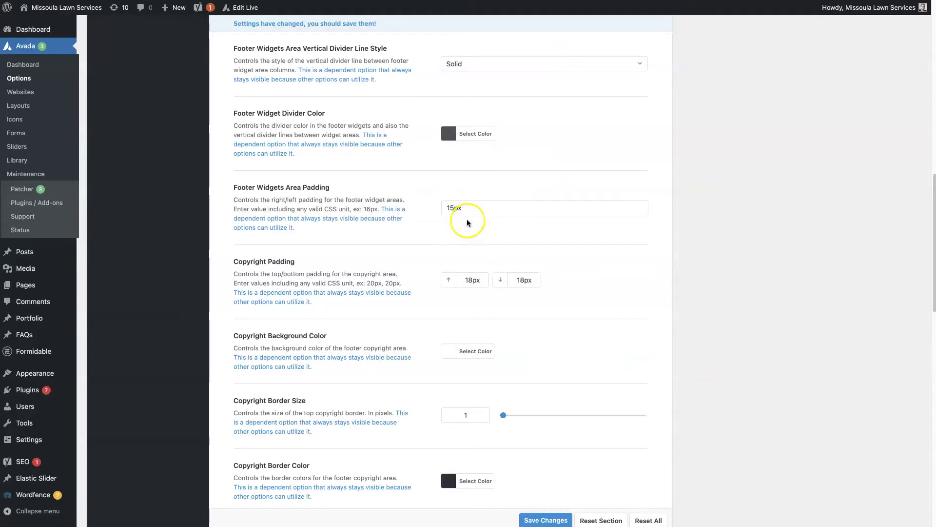
pyautogui.click(465, 205)
pyautogui.click(413, 252)
pyautogui.scroll(-1, 412, 254)
pyautogui.moveTo(238, 244); pyautogui.dragTo(310, 246)
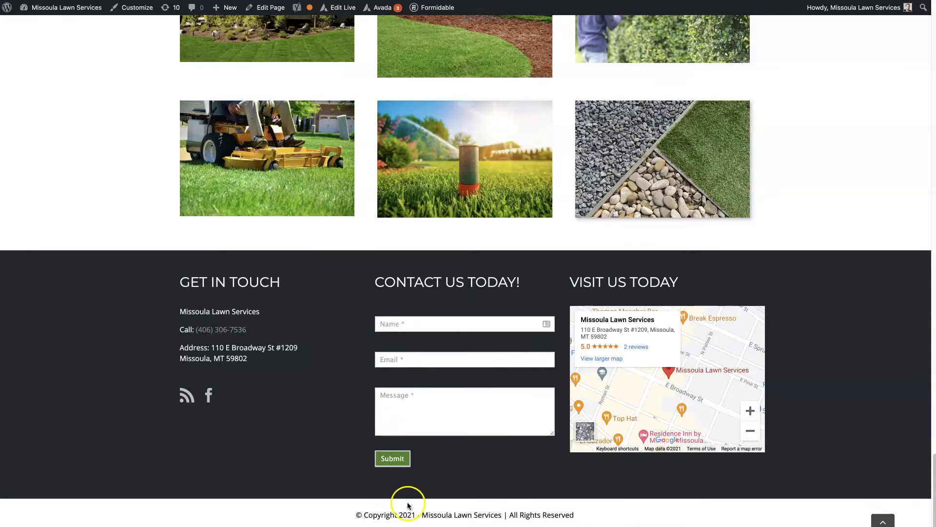
pyautogui.moveTo(361, 513); pyautogui.dragTo(477, 513)
pyautogui.click(572, 512)
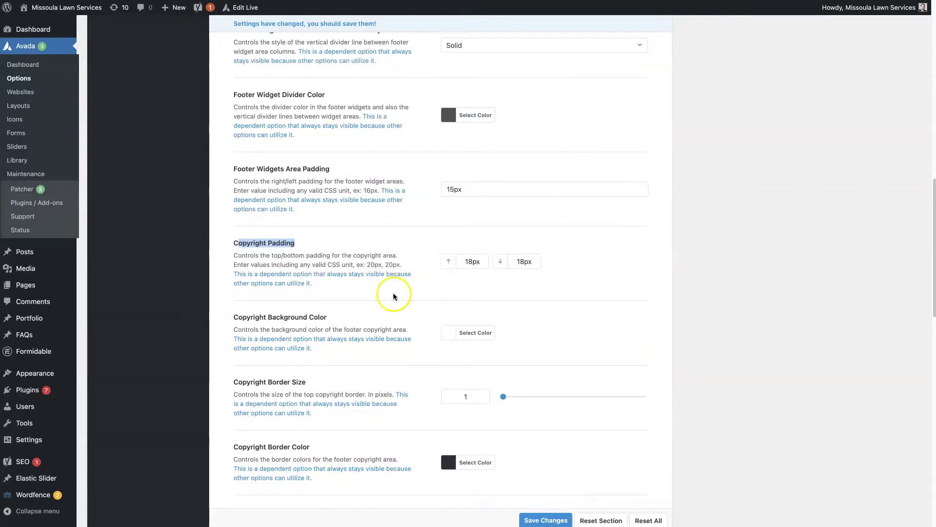
pyautogui.scroll(-1, 394, 294)
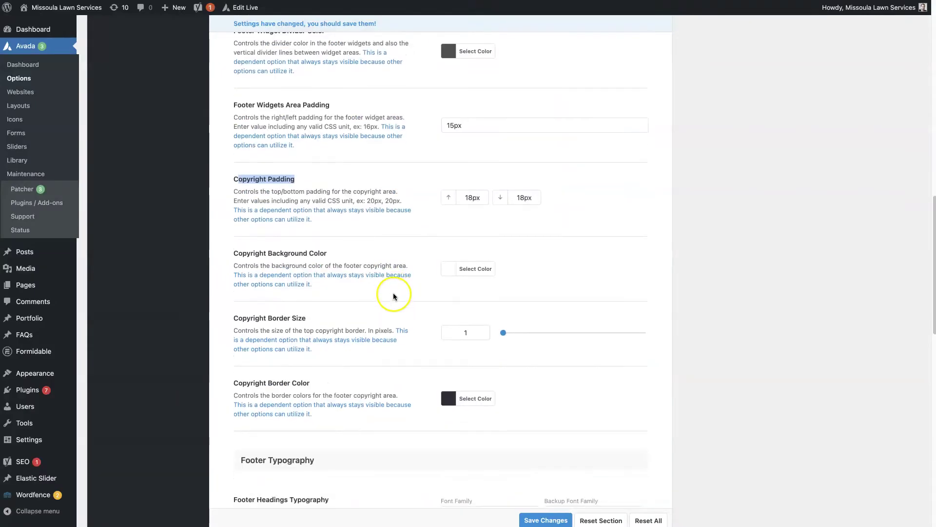
pyautogui.click(394, 295)
pyautogui.scroll(-5, 394, 295)
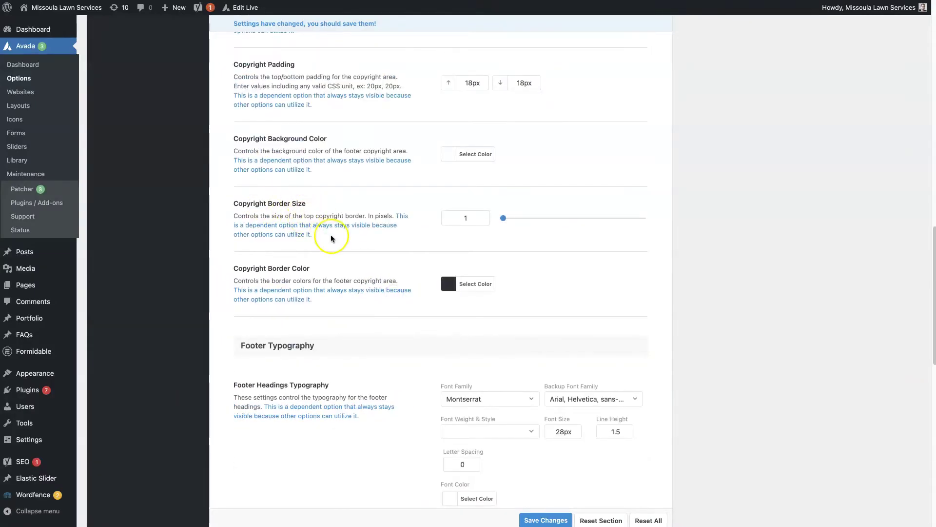
pyautogui.scroll(-1, 332, 239)
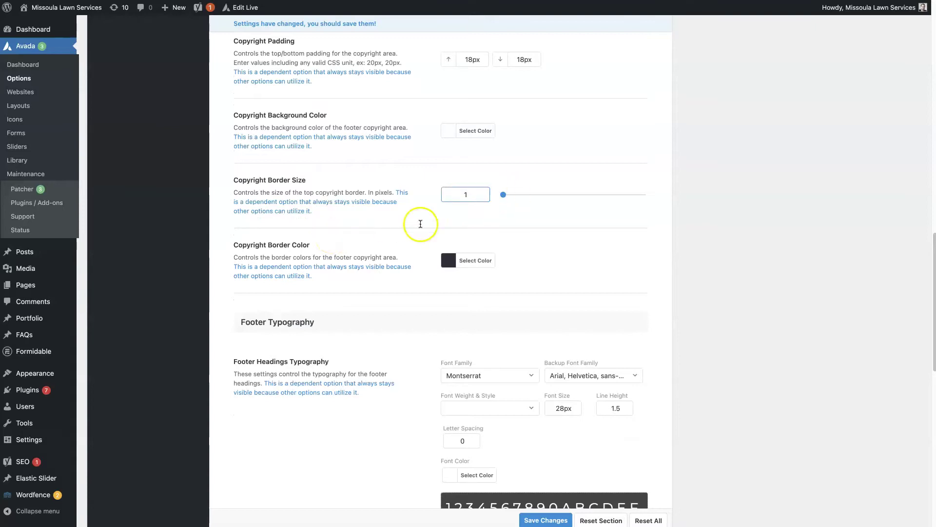
# - Set the Footer Headings Typography font to Monda at 50px
pyautogui.scroll(-7, 386, 346)
pyautogui.scroll(-3, 387, 346)
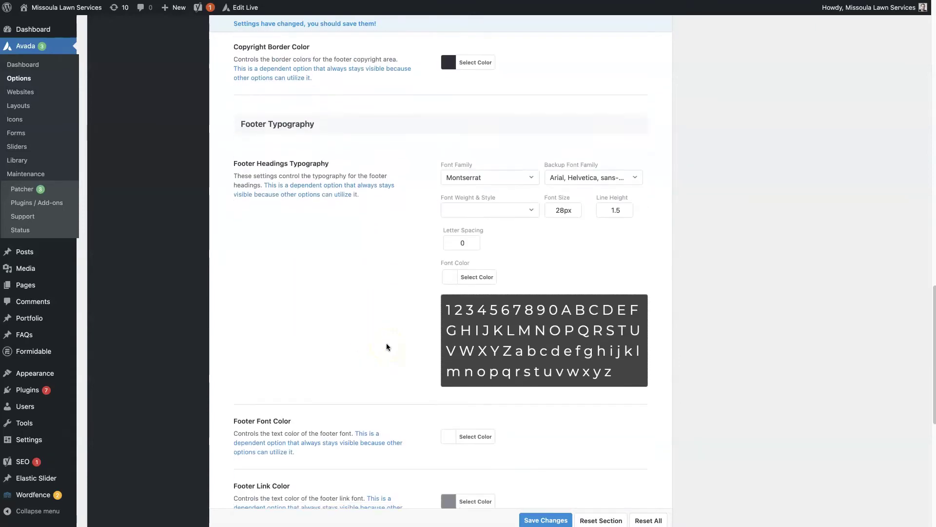
pyautogui.moveTo(227, 146); pyautogui.dragTo(407, 152)
pyautogui.click(348, 254)
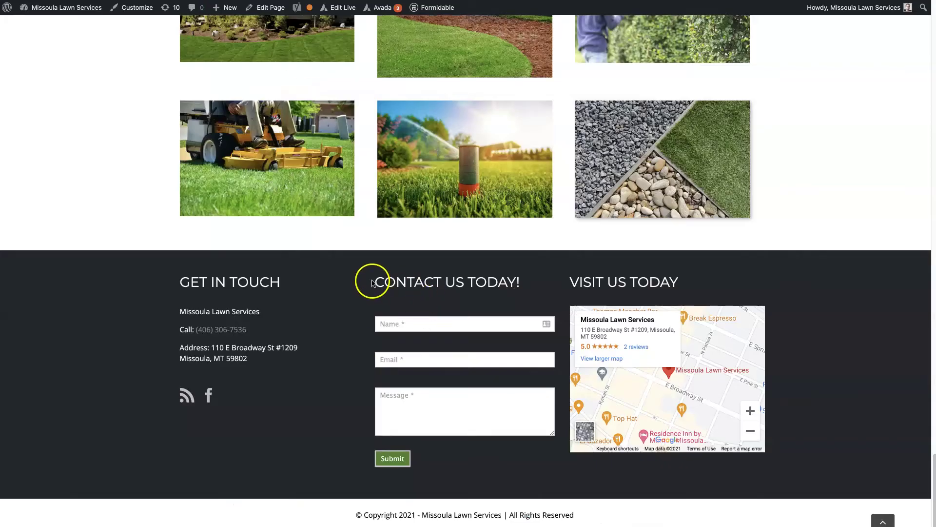
pyautogui.moveTo(374, 281); pyautogui.dragTo(666, 285)
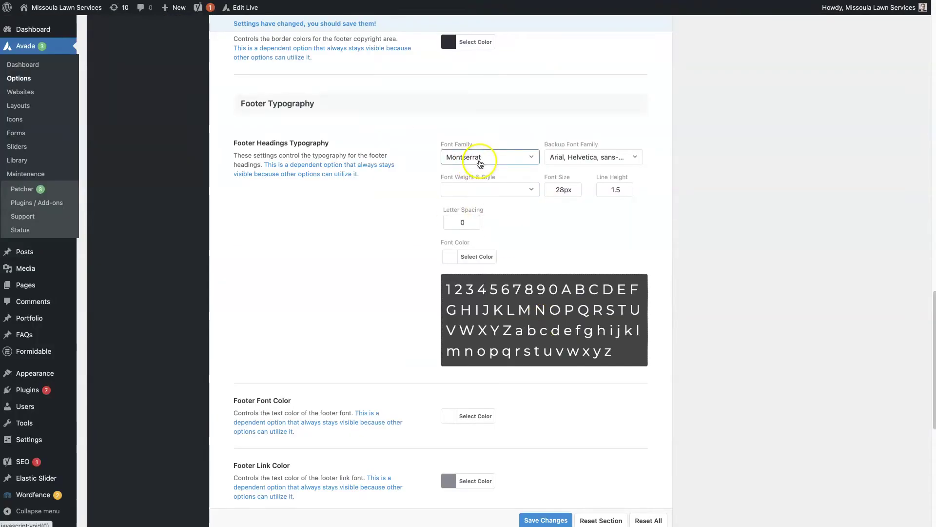
pyautogui.click(481, 163)
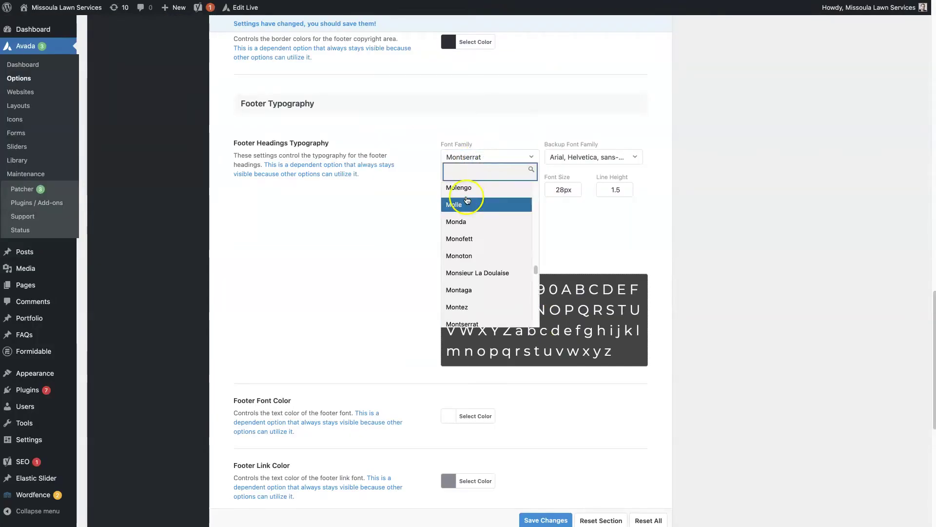
pyautogui.click(444, 233)
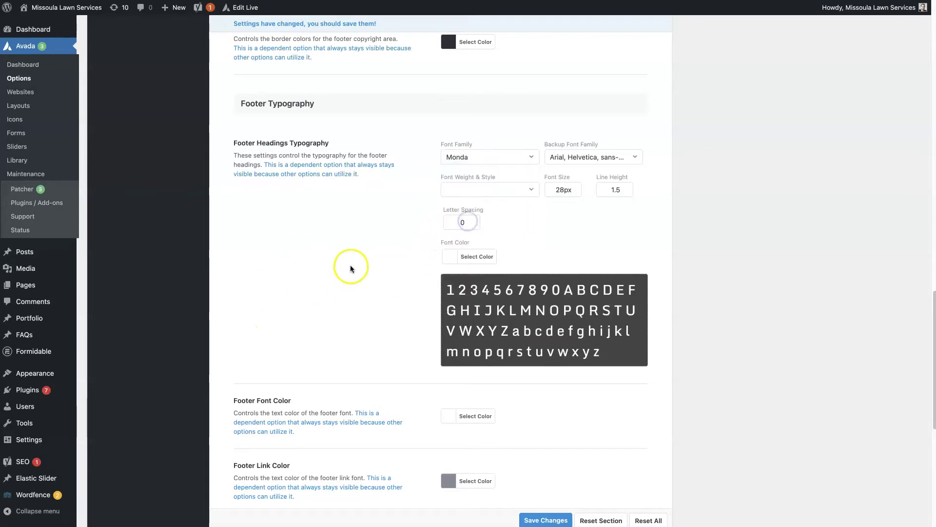
pyautogui.click(563, 189)
pyautogui.write('50')
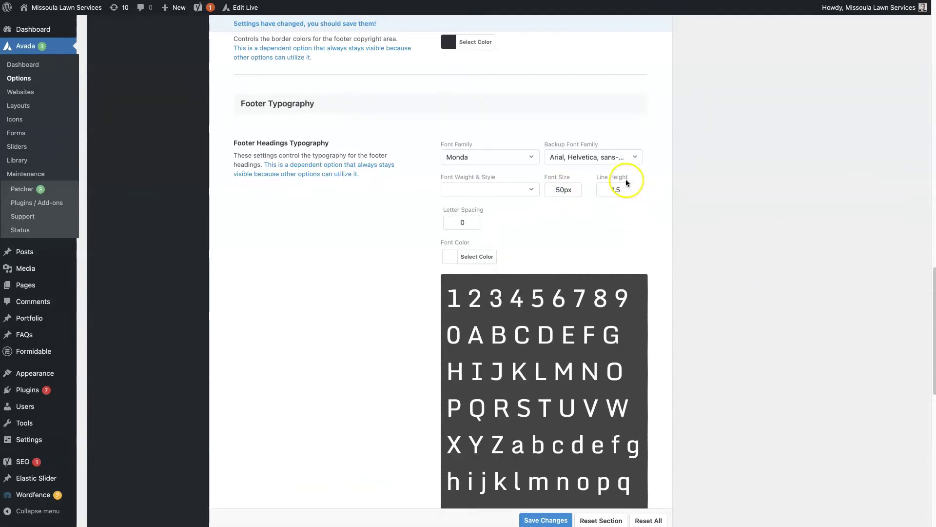
# - Make the footer headings' font colour yellow (#ffeb3b)
pyautogui.scroll(-1, 731, 339)
pyautogui.scroll(-3, 731, 340)
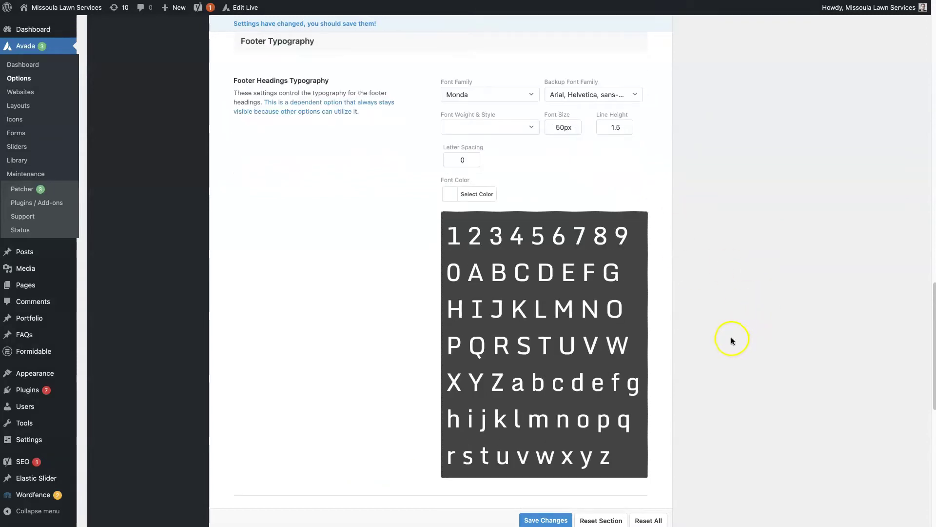
pyautogui.click(450, 198)
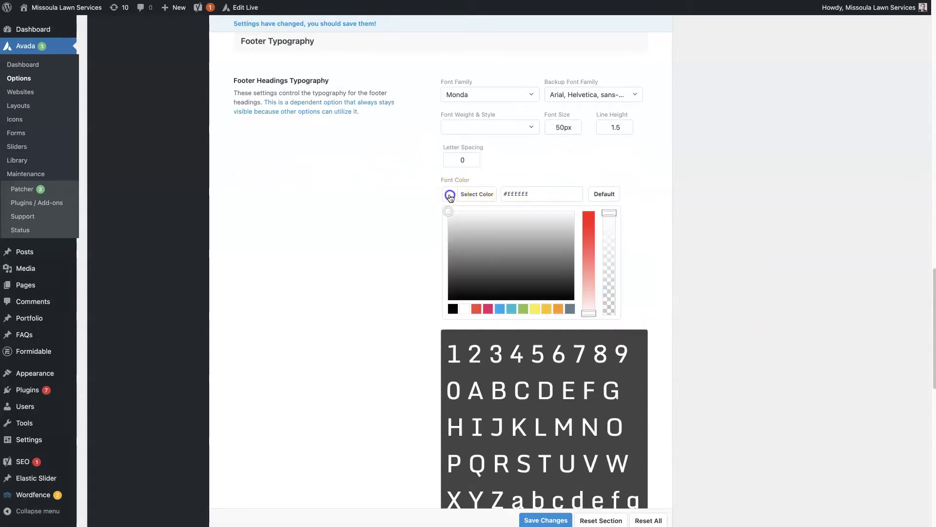
pyautogui.click(537, 309)
pyautogui.click(743, 319)
pyautogui.scroll(-6, 742, 320)
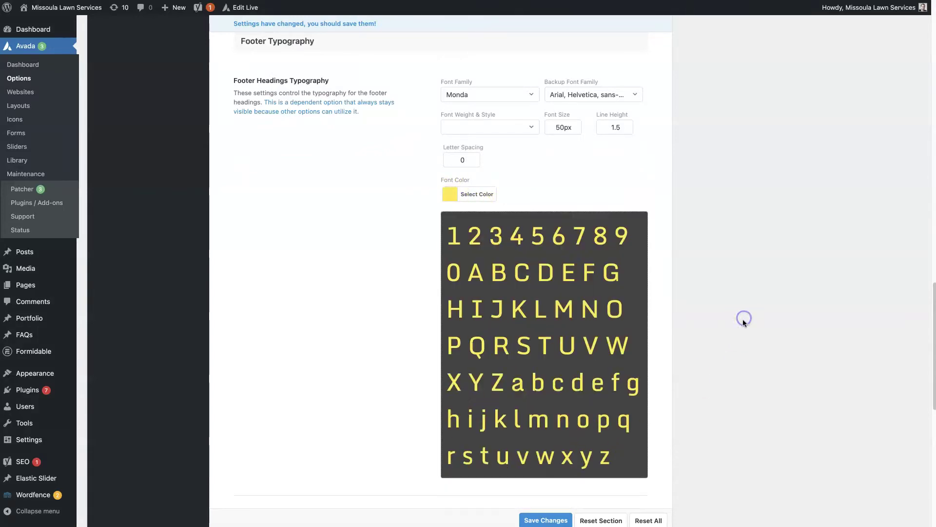
pyautogui.scroll(-2, 742, 320)
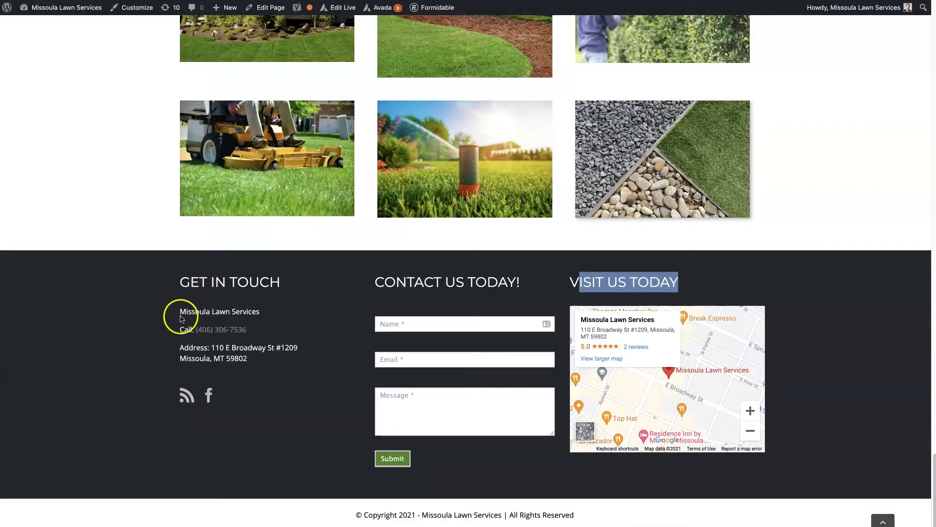
pyautogui.moveTo(174, 313); pyautogui.dragTo(266, 315)
pyautogui.moveTo(162, 345); pyautogui.dragTo(266, 369)
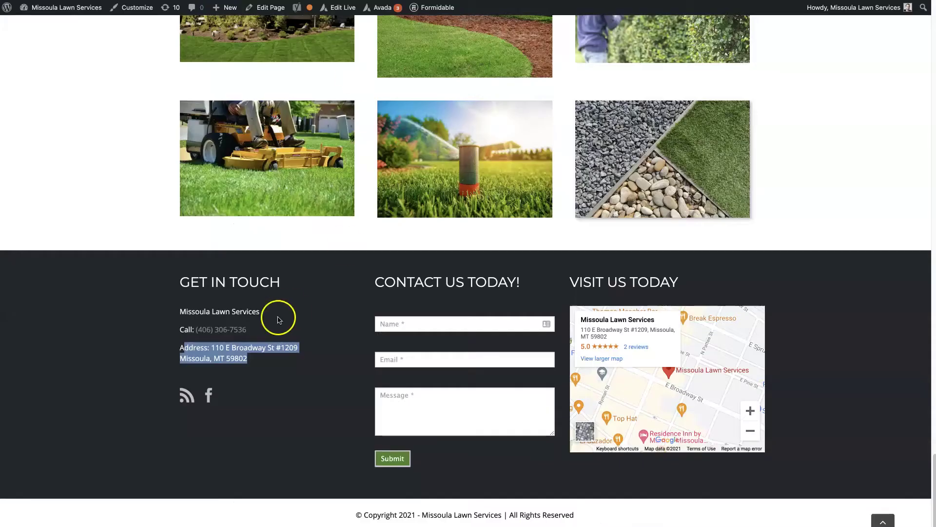
# - Review the footer colour options and the 15px Copyright Font Size value
pyautogui.click(220, 335)
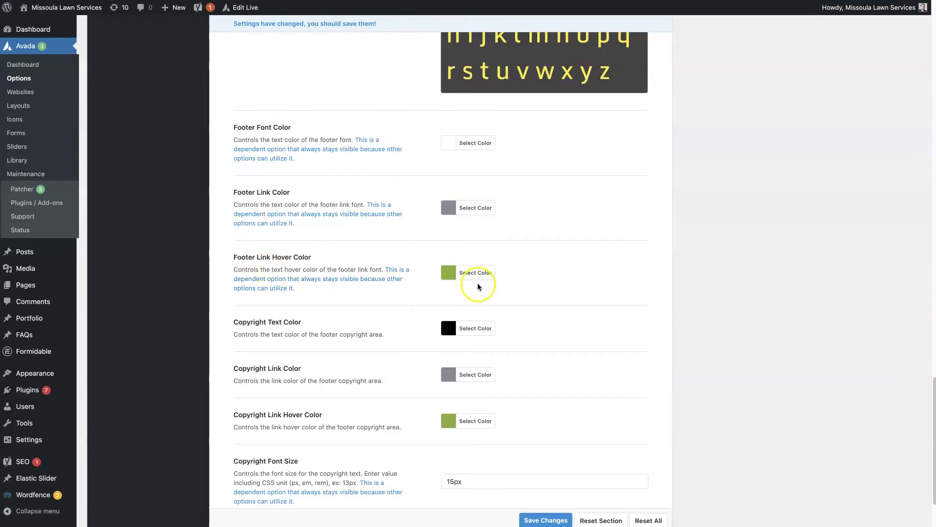
pyautogui.click(243, 340)
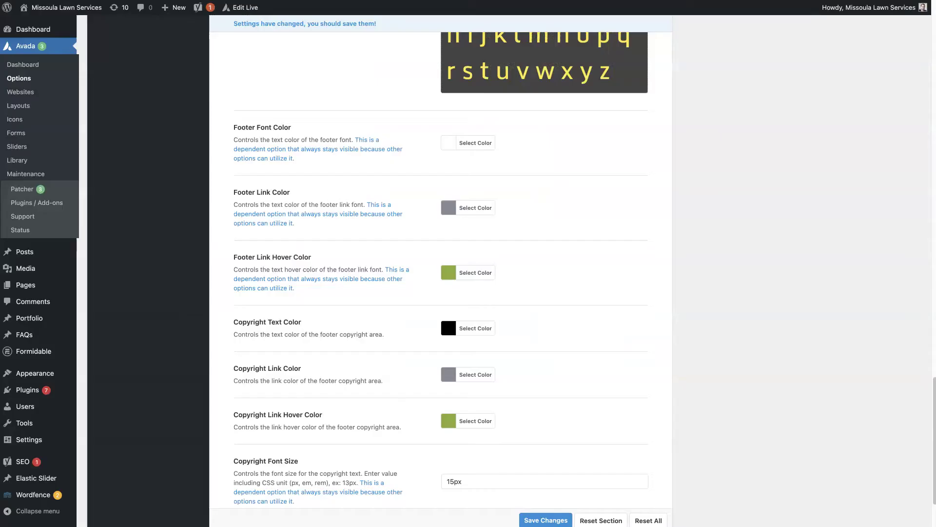
pyautogui.scroll(-2, 328, 501)
pyautogui.scroll(-2, 330, 444)
pyautogui.moveTo(242, 232); pyautogui.dragTo(318, 361)
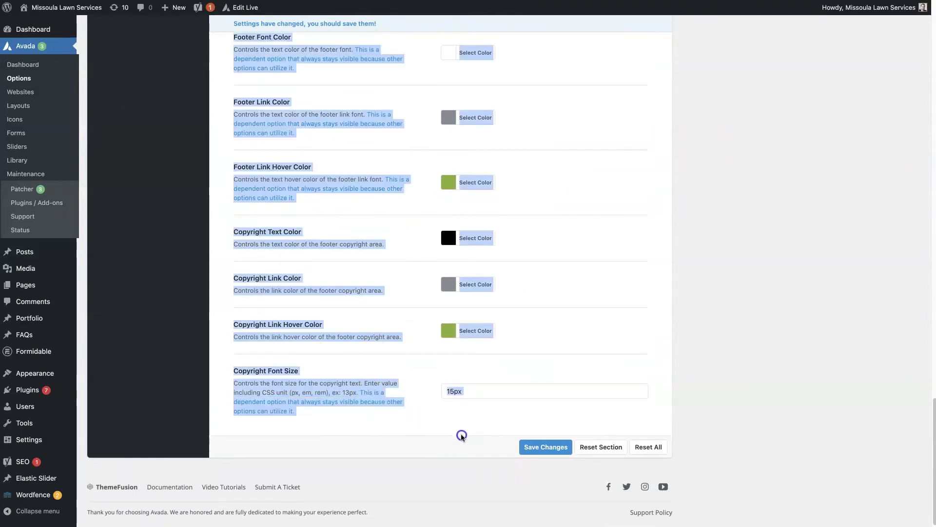
pyautogui.click(419, 418)
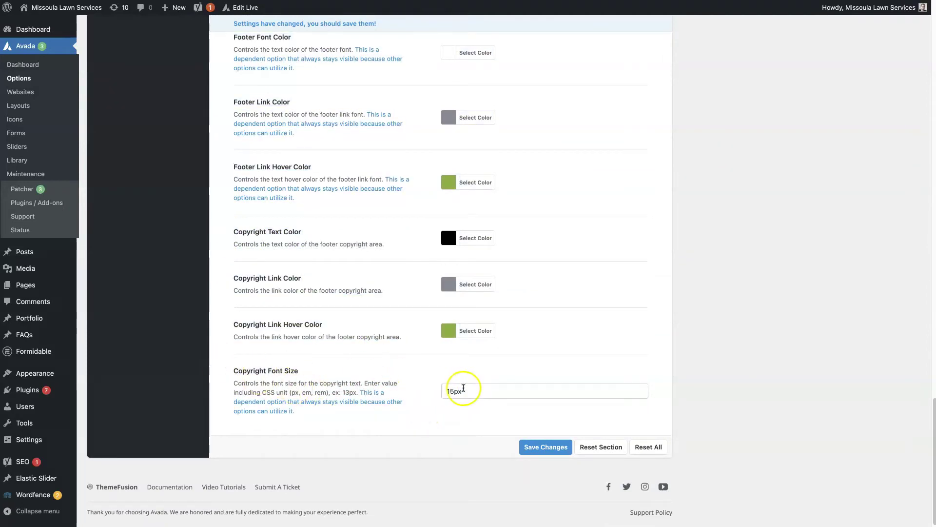
pyautogui.click(455, 390)
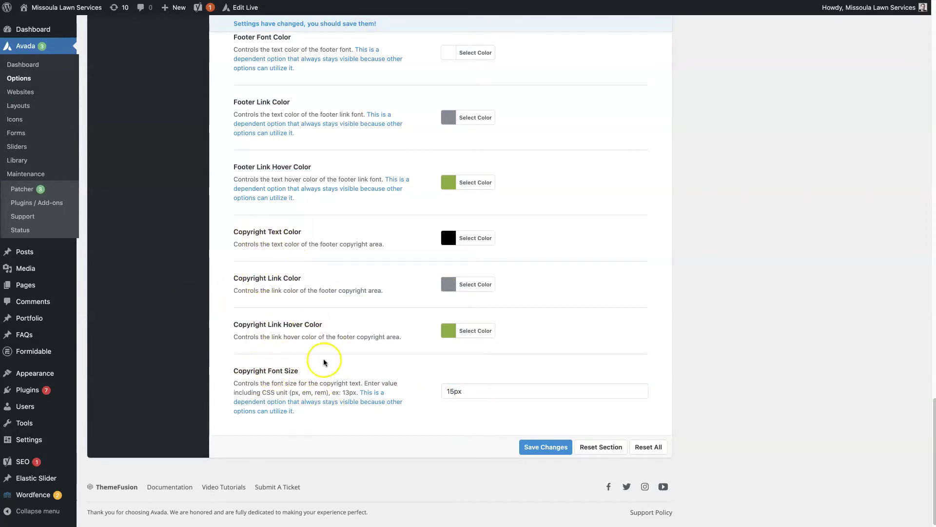
# - Scroll back to the top and switch to the tab showing the live site's footer
pyautogui.scroll(15, 433, 324)
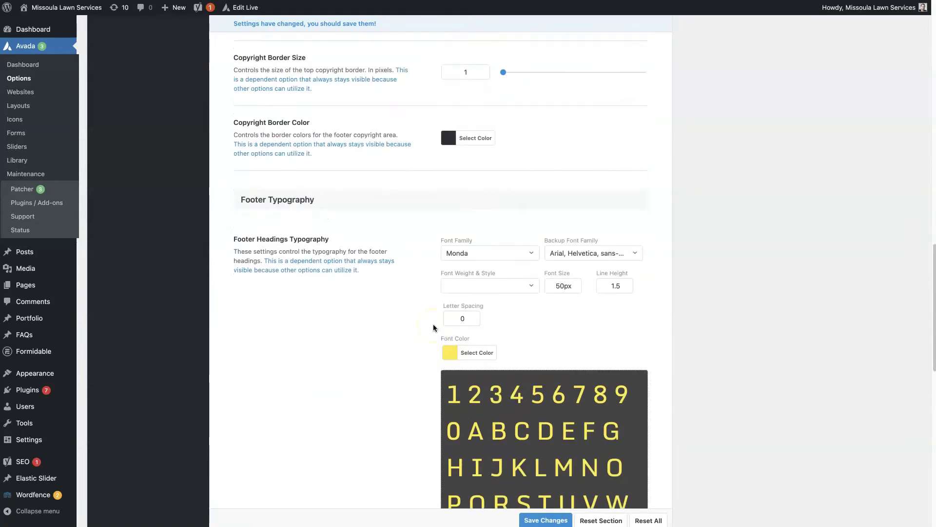
pyautogui.scroll(10, 433, 324)
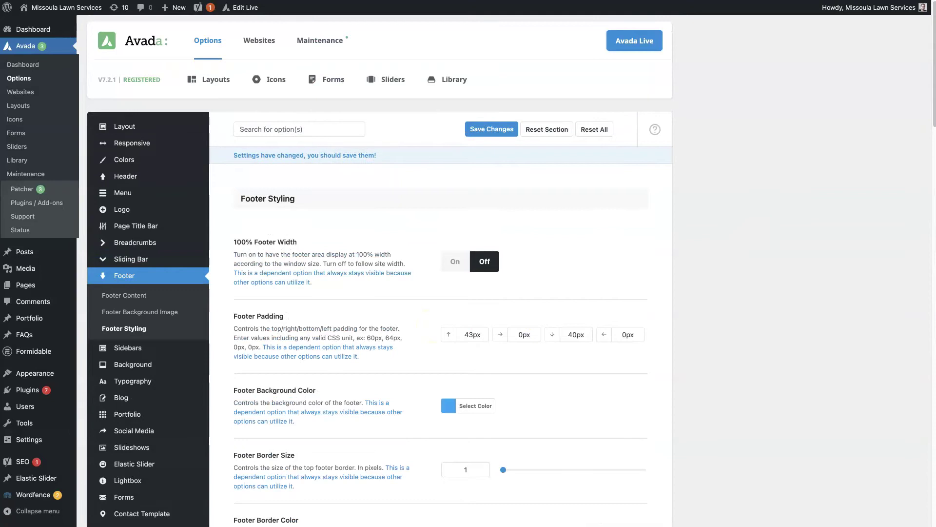
pyautogui.click(293, 1)
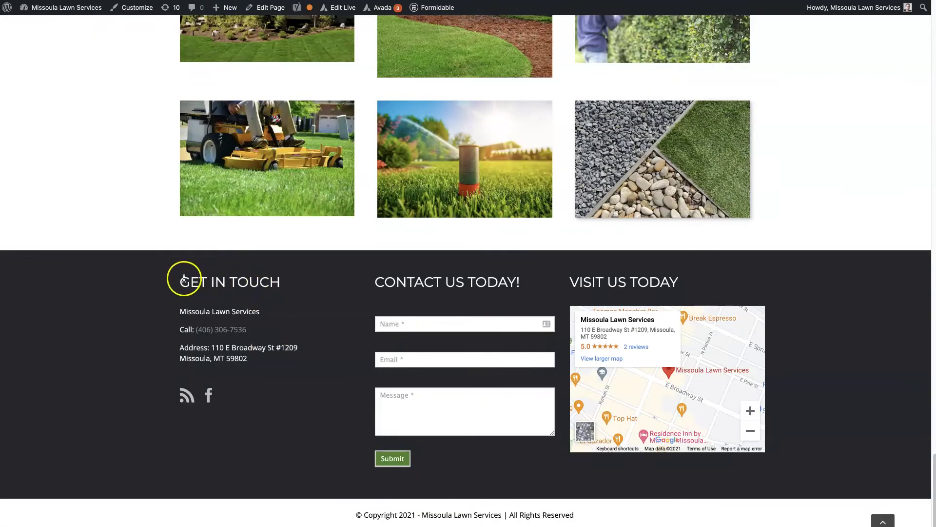
pyautogui.moveTo(181, 279); pyautogui.dragTo(250, 390)
# - Expand Footer Widget 1, 2 and 3 to see the widgets each holds
pyautogui.click(263, 415)
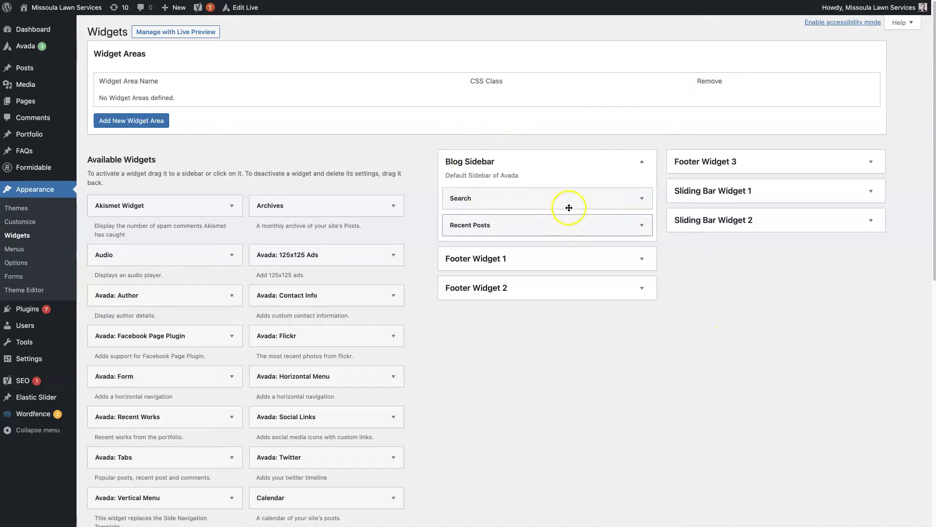
pyautogui.click(642, 259)
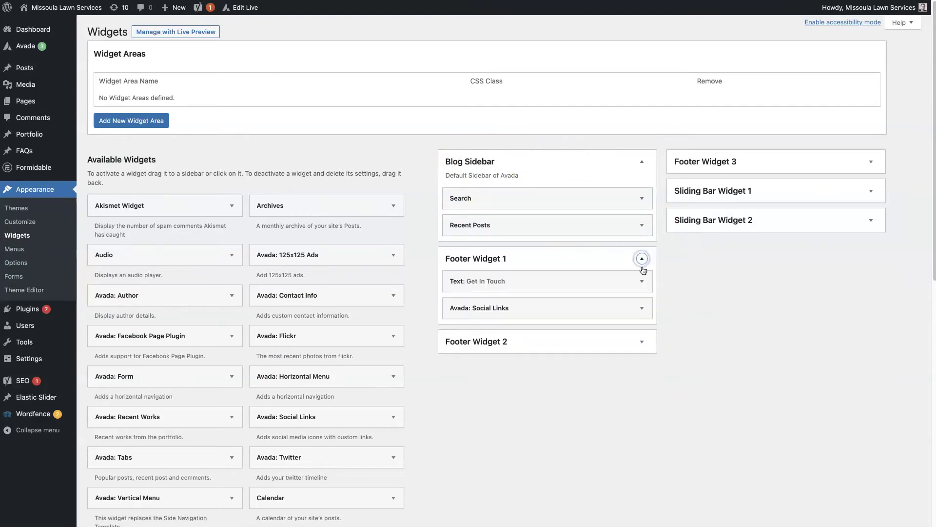
pyautogui.click(642, 344)
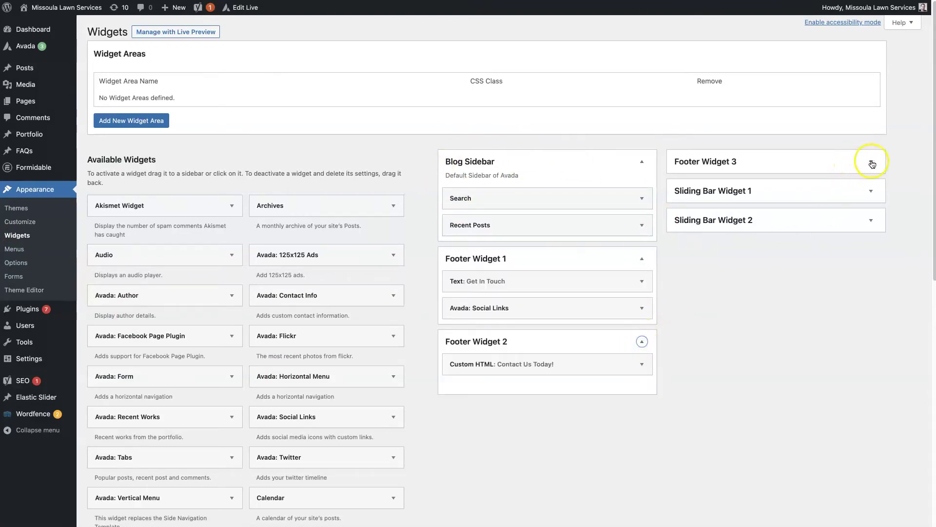
pyautogui.click(871, 161)
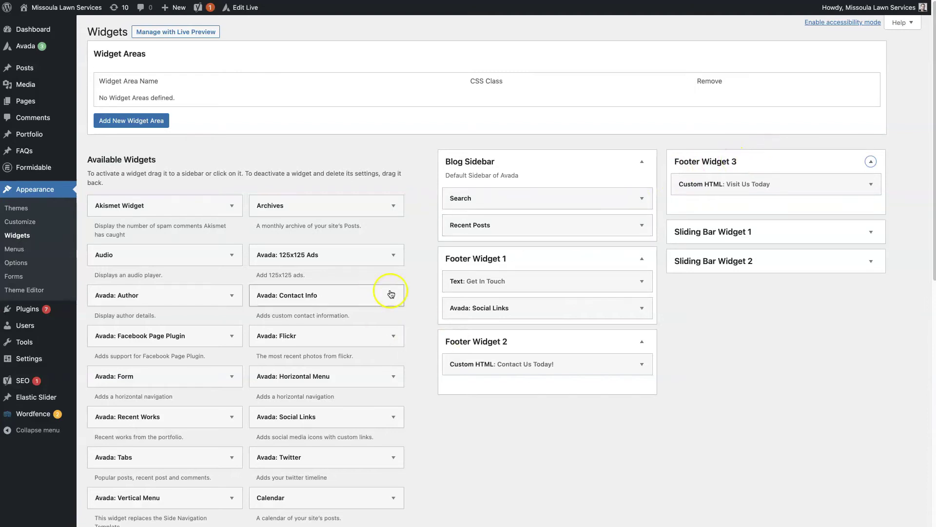
# - Browse the Available Widgets, then scroll the live site down to its footer
pyautogui.scroll(-10, 285, 355)
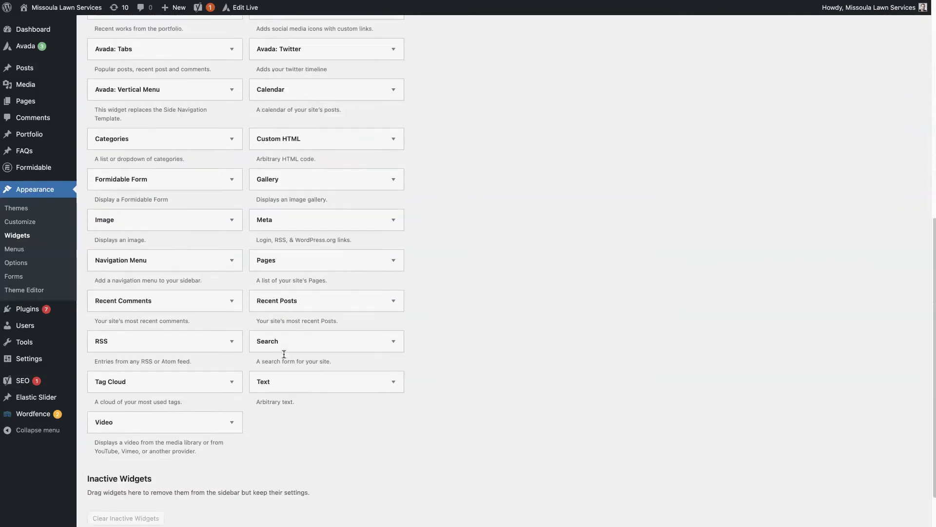
pyautogui.scroll(9, 284, 354)
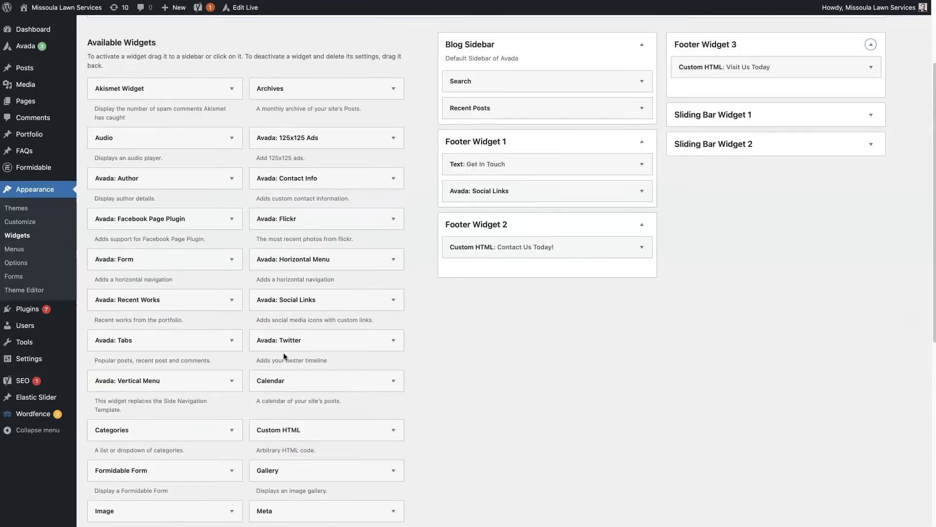
pyautogui.click(146, 353)
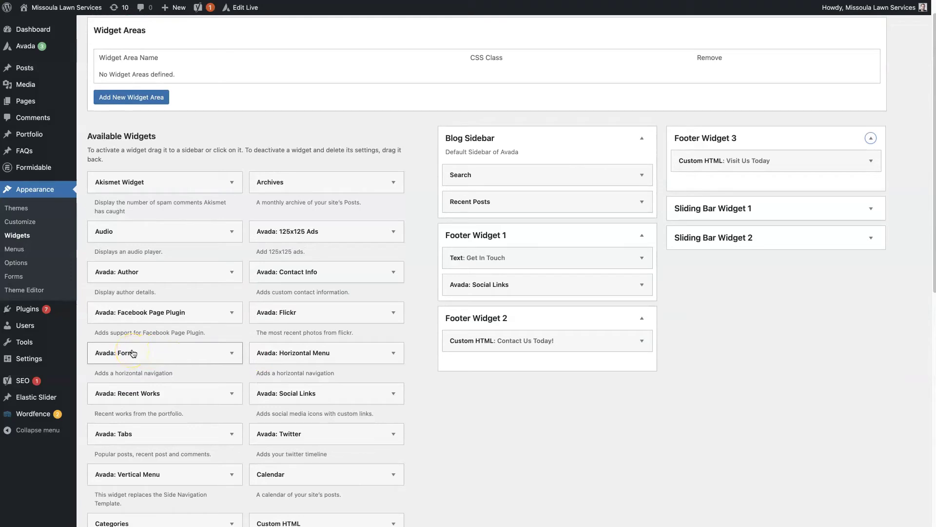
pyautogui.click(158, 234)
pyautogui.click(271, 232)
pyautogui.scroll(-5, 320, 322)
pyautogui.scroll(-2, 205, 410)
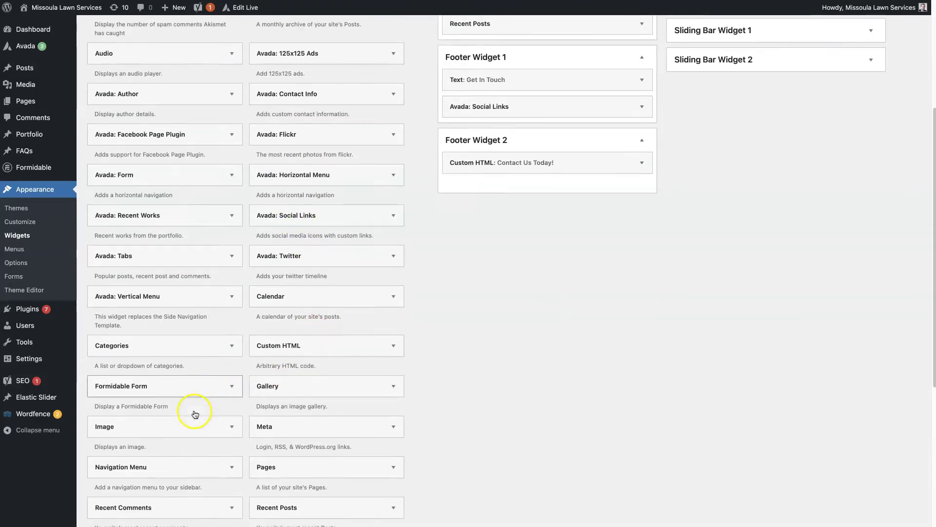
pyautogui.scroll(-1, 180, 393)
pyautogui.scroll(-3, 493, 439)
pyautogui.scroll(8, 494, 439)
pyautogui.scroll(1, 494, 439)
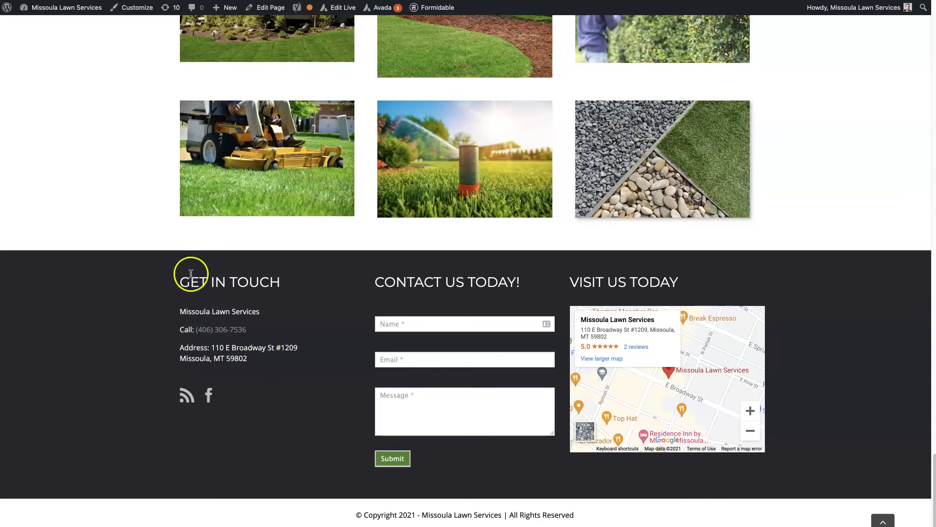
pyautogui.moveTo(179, 281); pyautogui.dragTo(359, 288)
pyautogui.click(292, 297)
pyautogui.moveTo(252, 359); pyautogui.dragTo(159, 308)
pyautogui.click(230, 365)
pyautogui.moveTo(214, 348); pyautogui.dragTo(247, 370)
pyautogui.click(250, 360)
pyautogui.scroll(15, 447, 452)
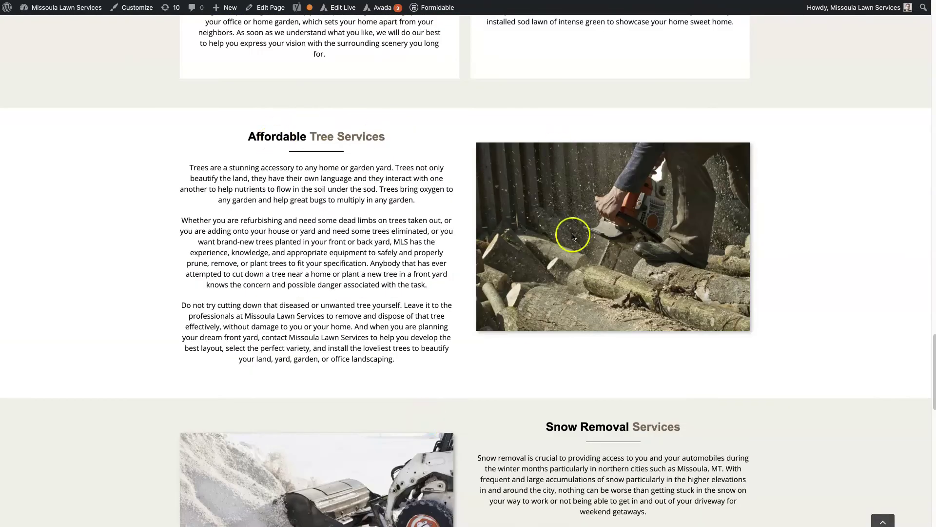
pyautogui.scroll(-7, 515, 328)
pyautogui.scroll(-10, 515, 328)
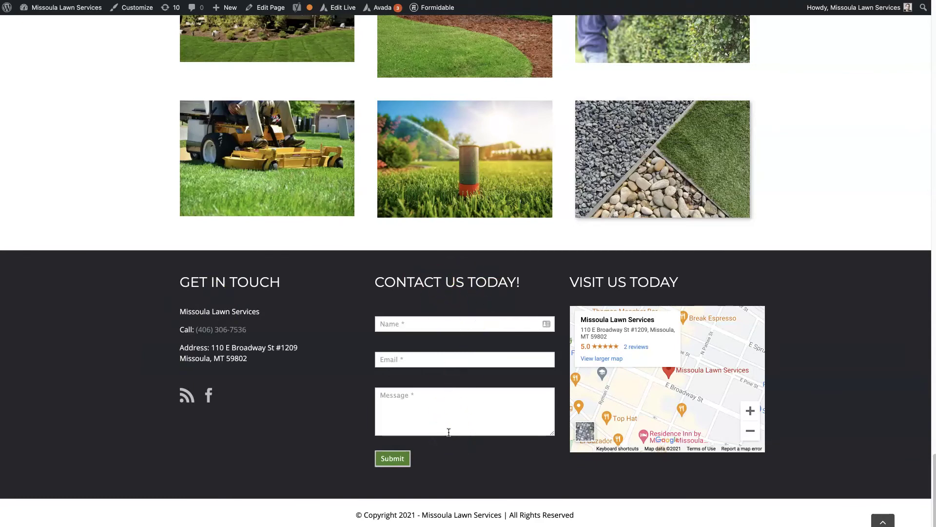
pyautogui.scroll(5, 449, 432)
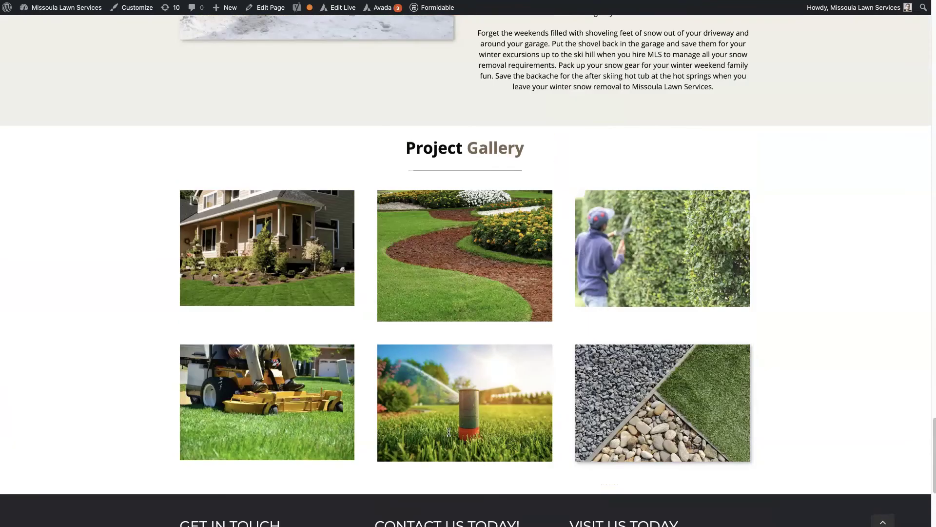
pyautogui.scroll(-5, 581, 406)
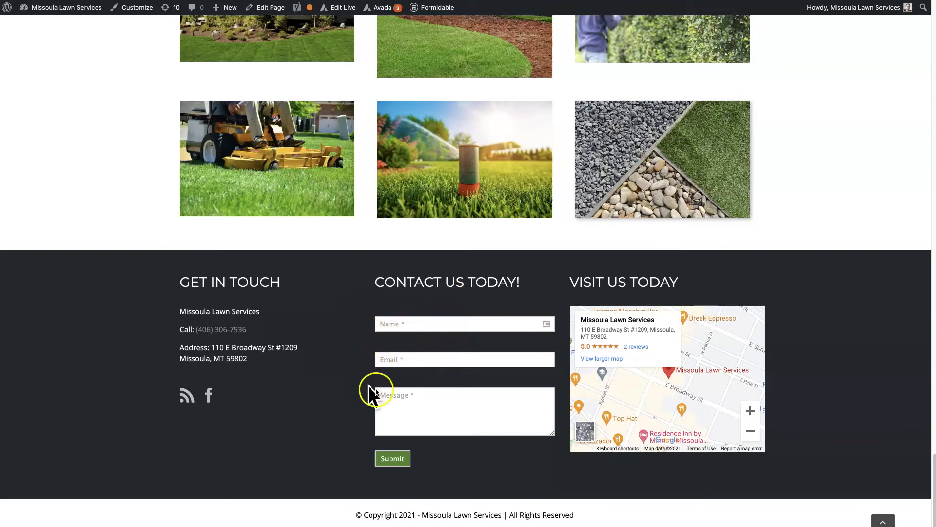
pyautogui.scroll(20, 469, 478)
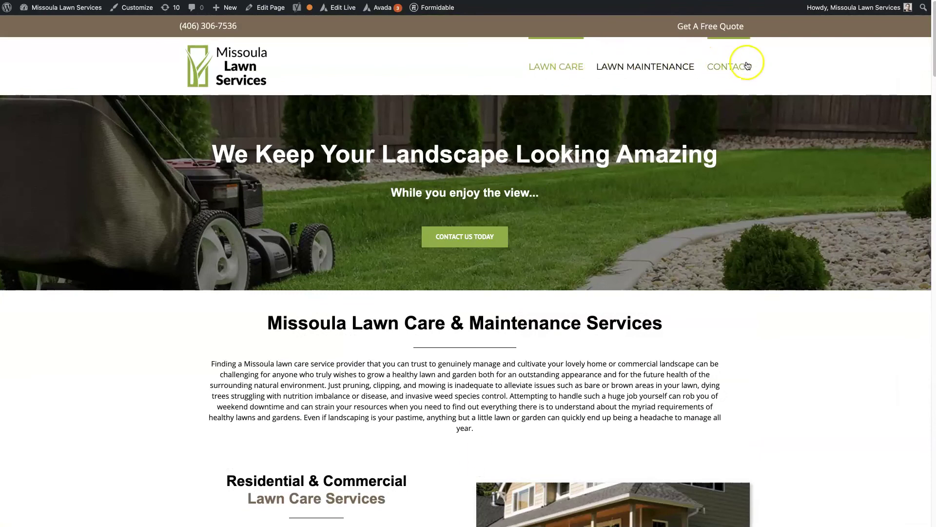
# - Jump to the footer via the CONTACT link and zoom the map out one level
pyautogui.click(738, 58)
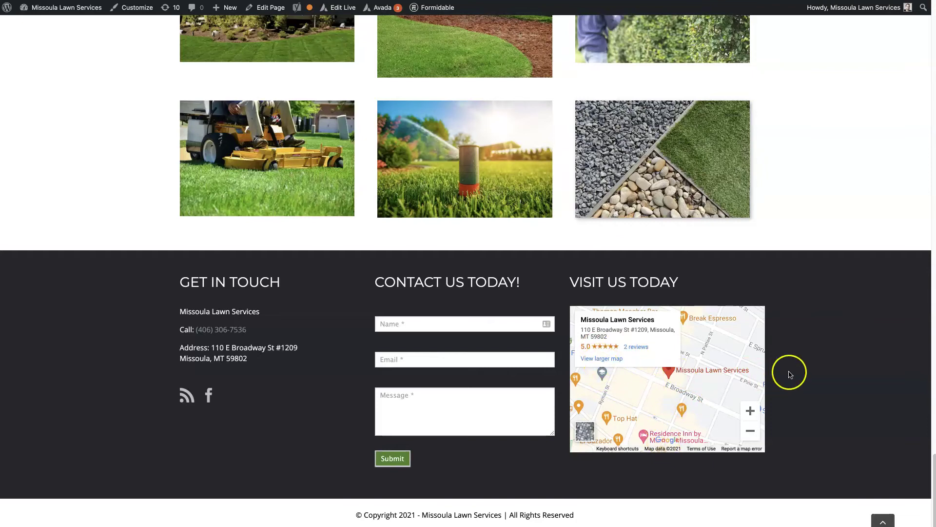
pyautogui.click(751, 431)
pyautogui.click(750, 431)
pyautogui.click(751, 410)
pyautogui.click(750, 410)
pyautogui.click(749, 431)
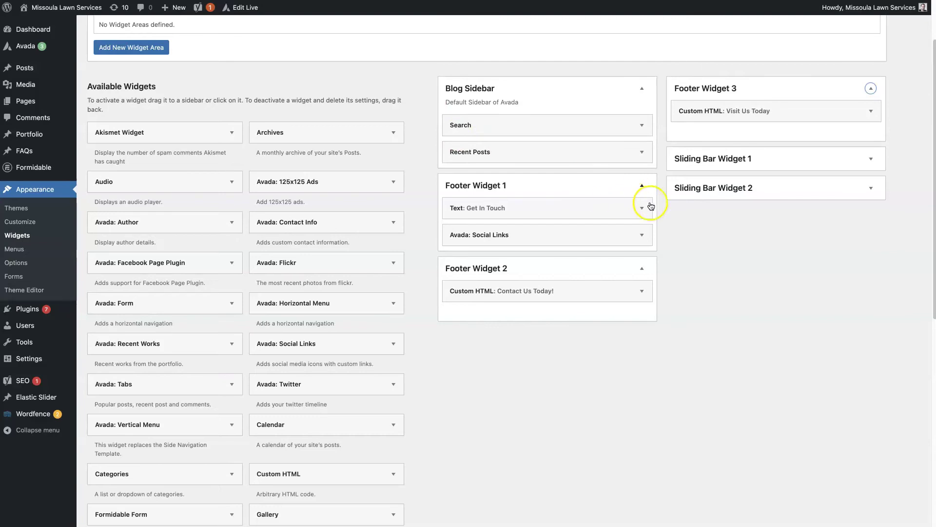
pyautogui.click(643, 209)
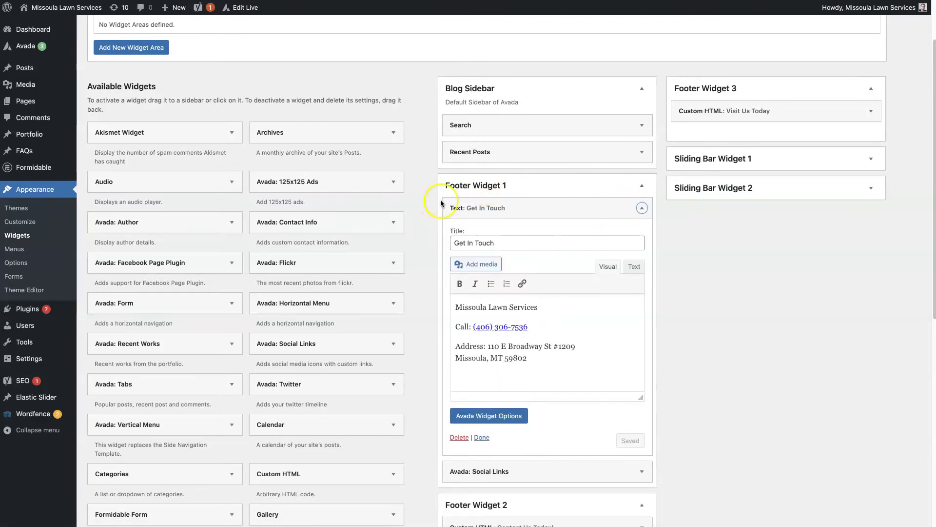
pyautogui.scroll(-6, 217, 383)
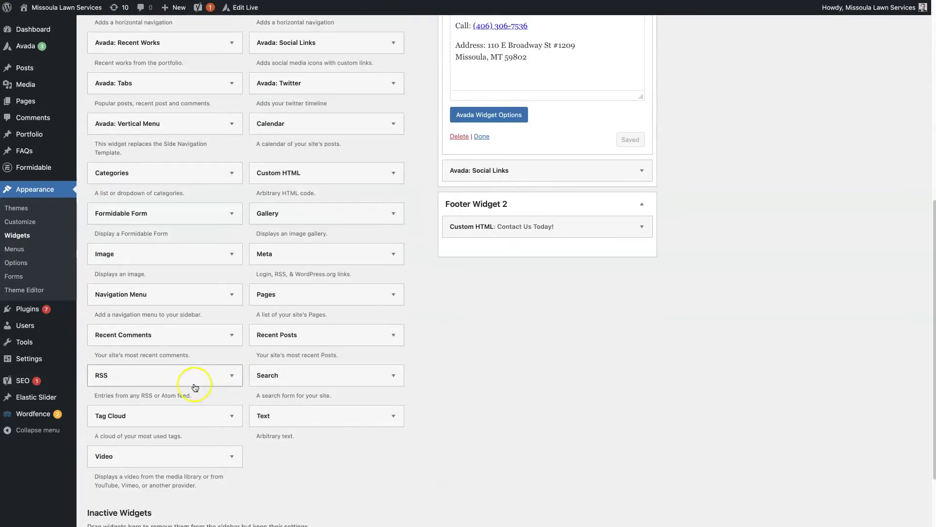
pyautogui.moveTo(273, 417); pyautogui.dragTo(509, 73)
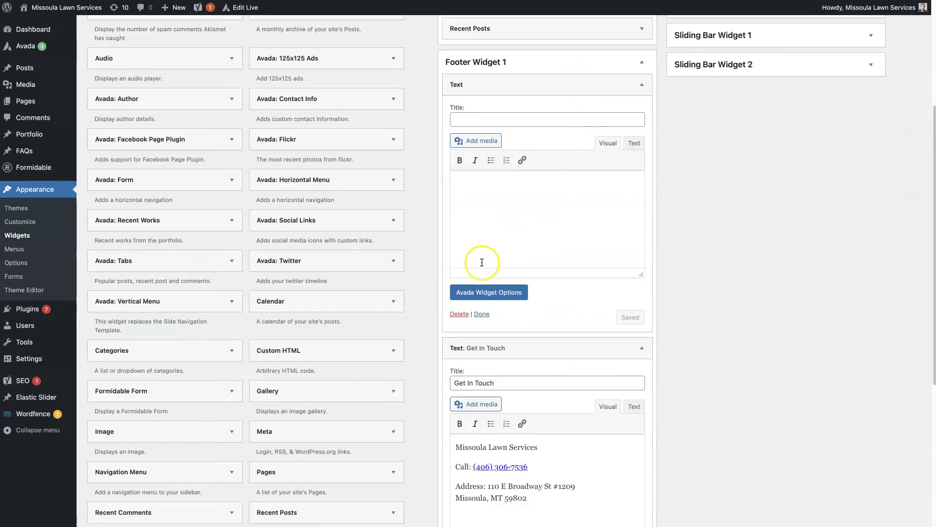
pyautogui.click(728, 221)
pyautogui.moveTo(538, 184); pyautogui.dragTo(447, 180)
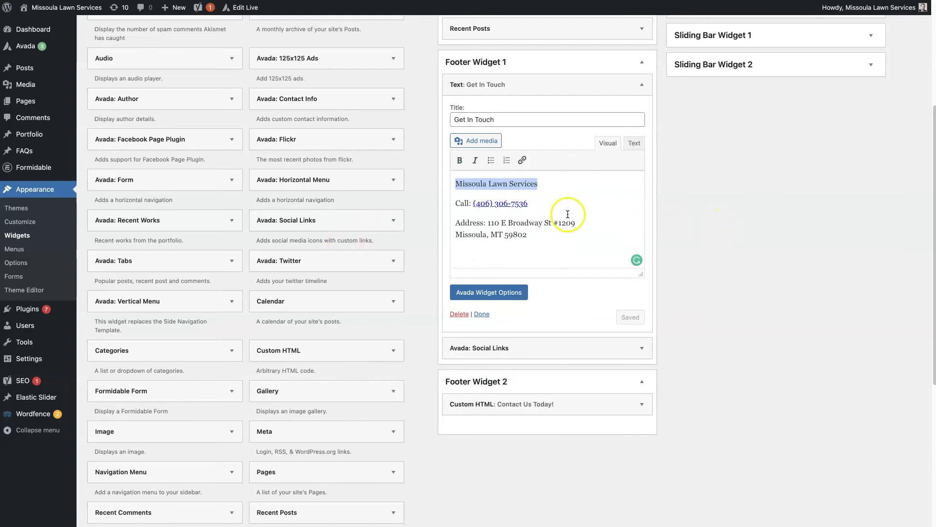
pyautogui.moveTo(567, 210); pyautogui.dragTo(728, 197)
pyautogui.click(642, 84)
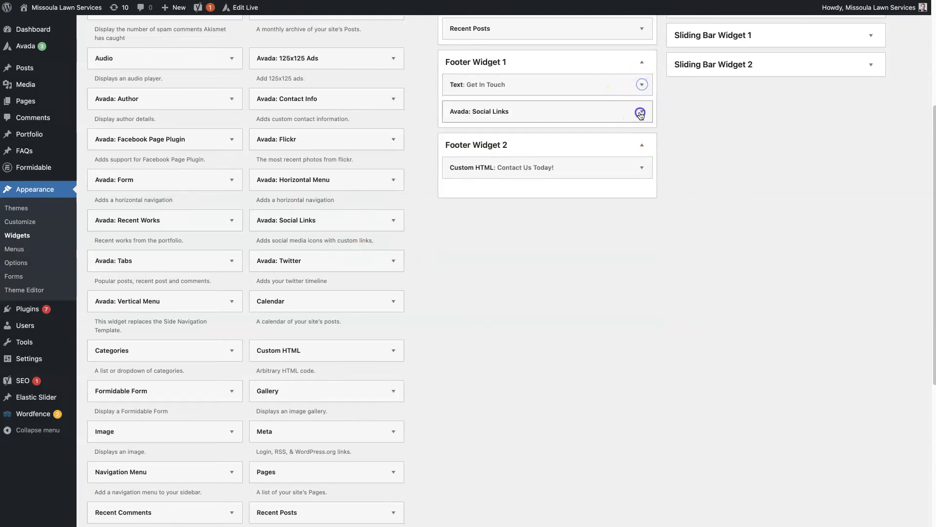
pyautogui.click(640, 113)
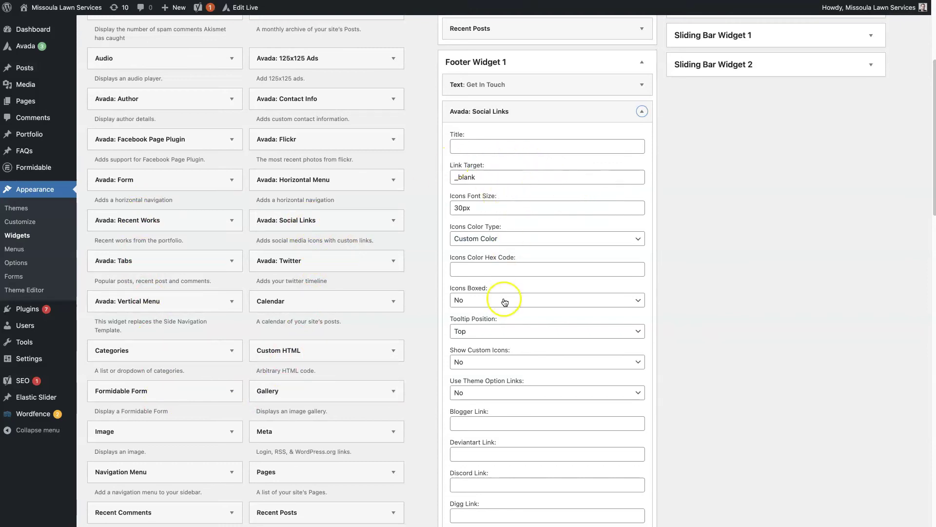
pyautogui.scroll(-8, 505, 302)
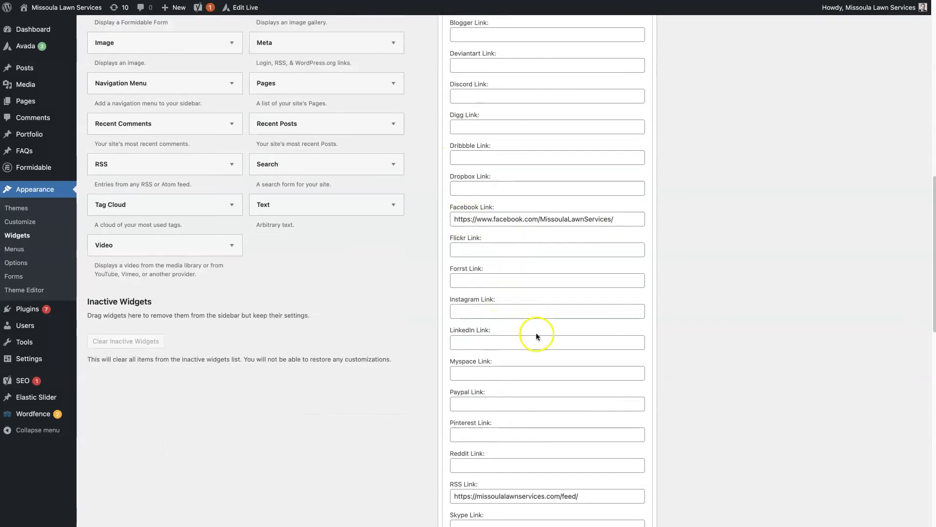
pyautogui.scroll(-4, 539, 337)
pyautogui.moveTo(596, 325); pyautogui.dragTo(417, 320)
pyautogui.click(595, 323)
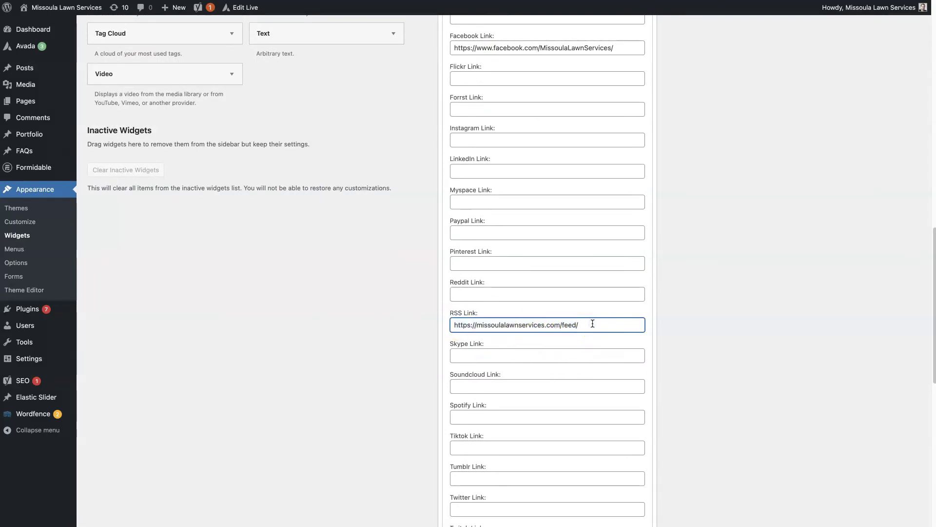
pyautogui.scroll(-11, 592, 324)
pyautogui.scroll(20, 592, 323)
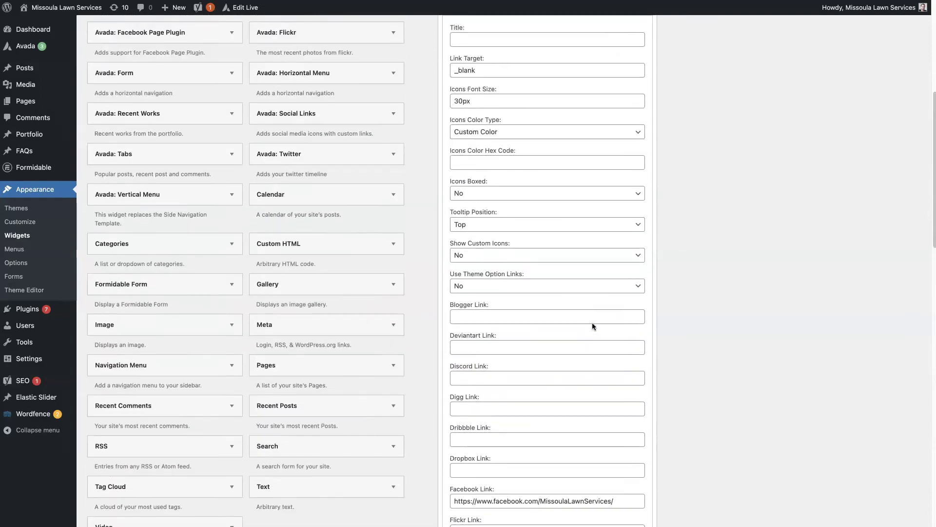
pyautogui.scroll(3, 592, 323)
pyautogui.click(642, 224)
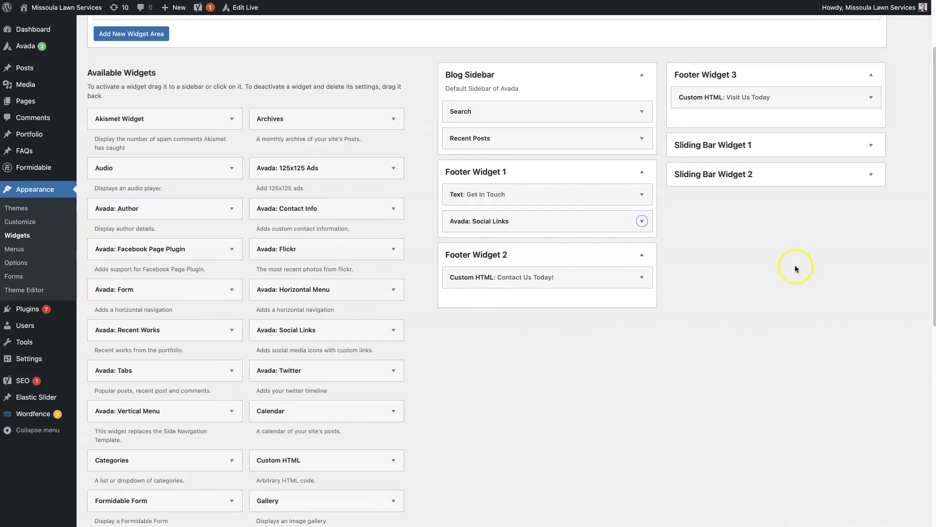
# - Inspect the Contact Us Today! shortcode and the Visit Us Today map widget, then collapse both
pyautogui.scroll(1, 800, 263)
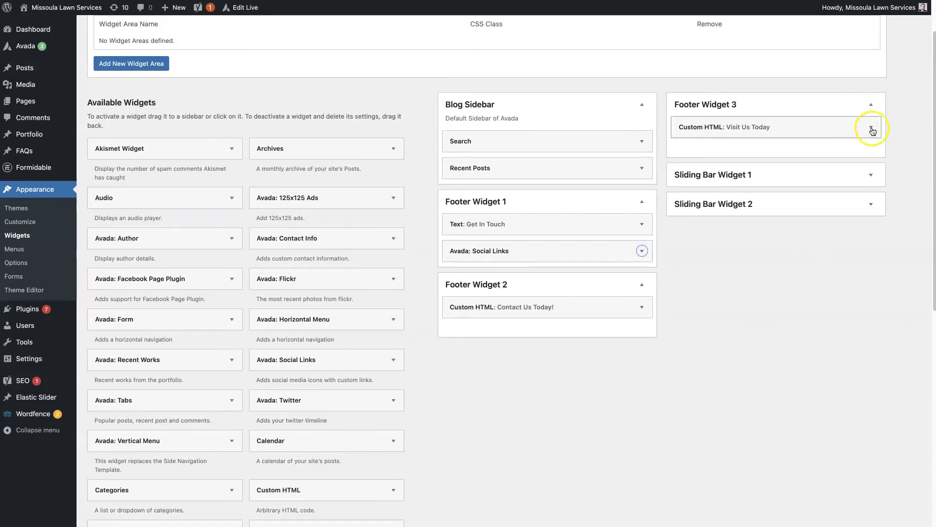
pyautogui.click(642, 307)
pyautogui.click(561, 373)
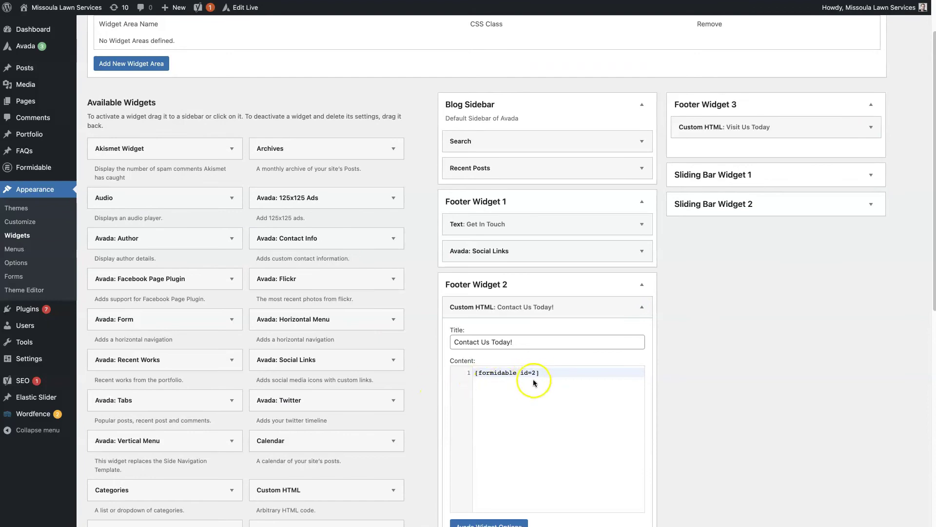
pyautogui.click(871, 127)
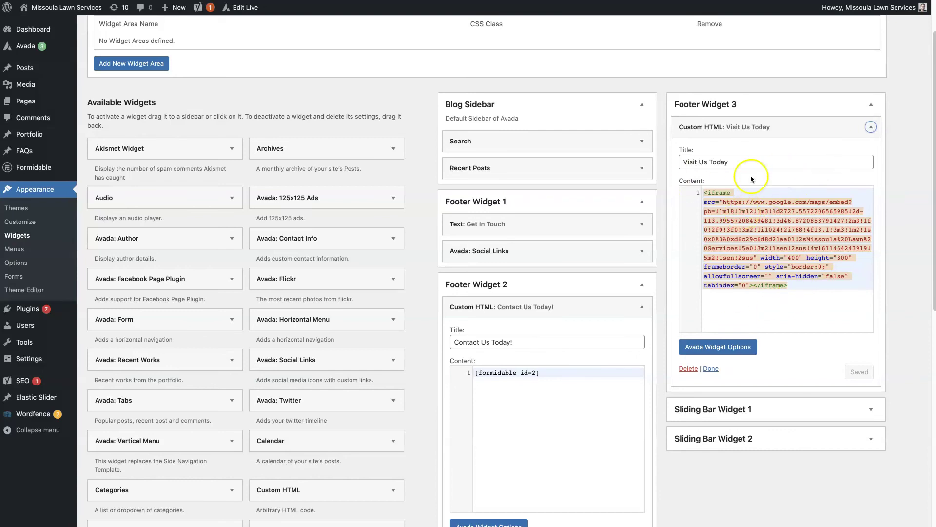
pyautogui.scroll(-2, 200, 295)
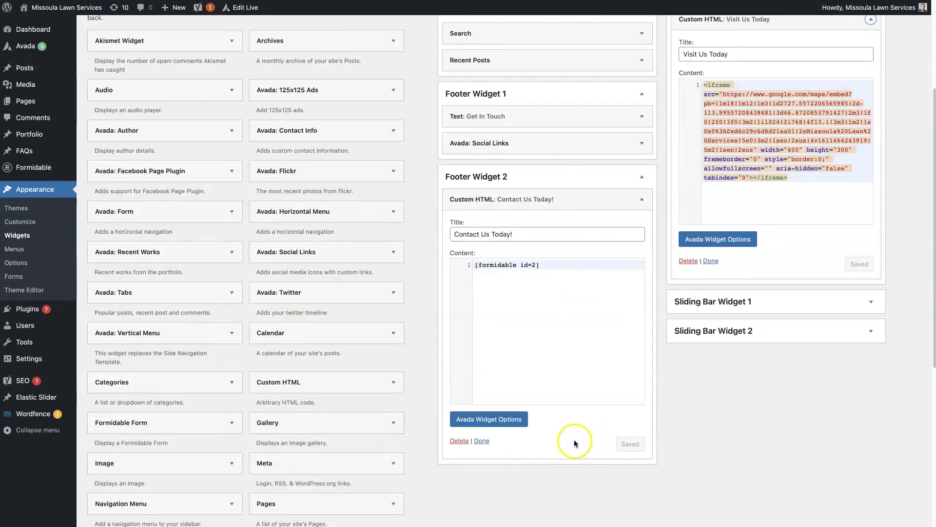
pyautogui.click(643, 200)
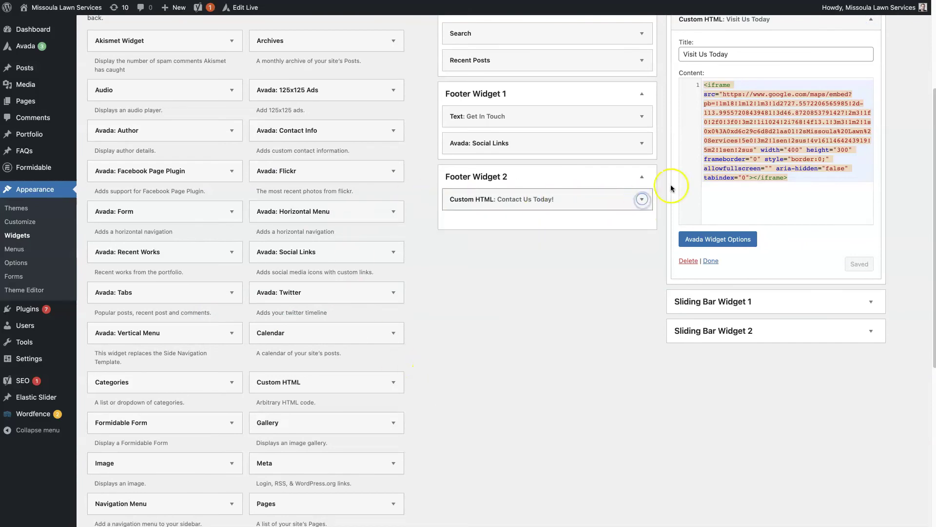
pyautogui.click(871, 19)
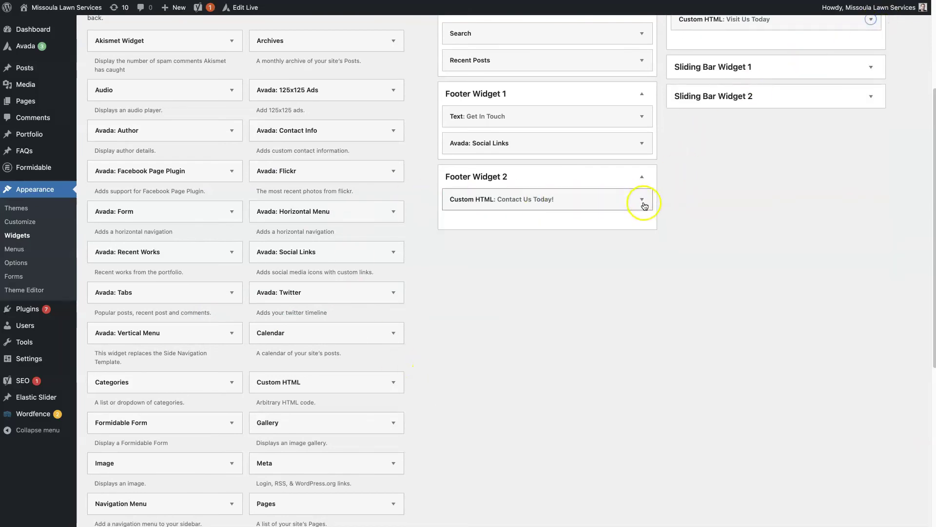
# - Reopen Contact Us Today! and leave its Content holding just [formidable id=2], without an extra blank line
pyautogui.click(642, 199)
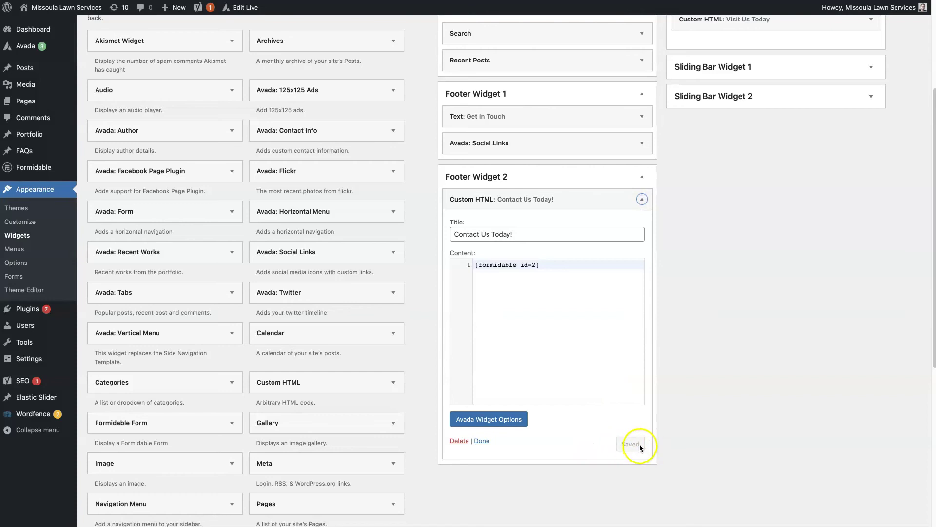
pyautogui.click(584, 264)
pyautogui.press('Return')
pyautogui.press('Return')
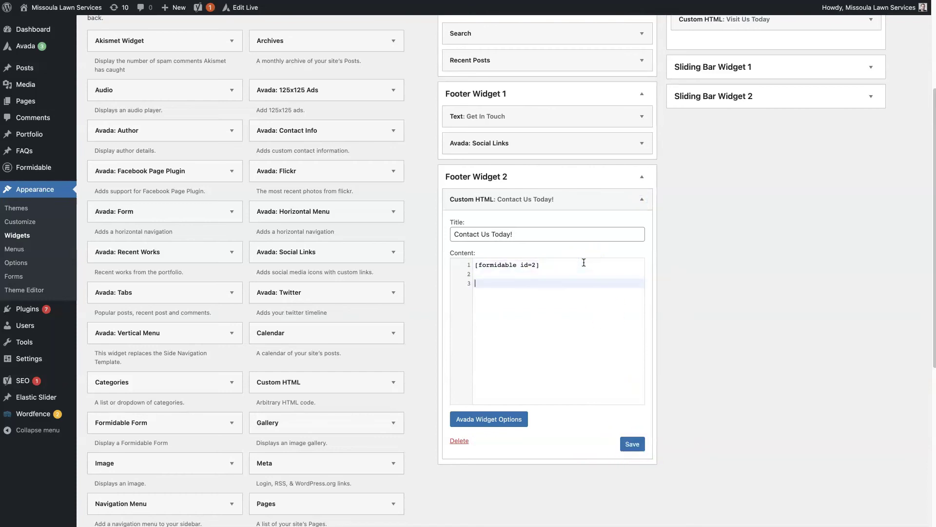
pyautogui.click(632, 444)
pyautogui.click(558, 343)
pyautogui.press('BackSpace')
pyautogui.press('BackSpace')
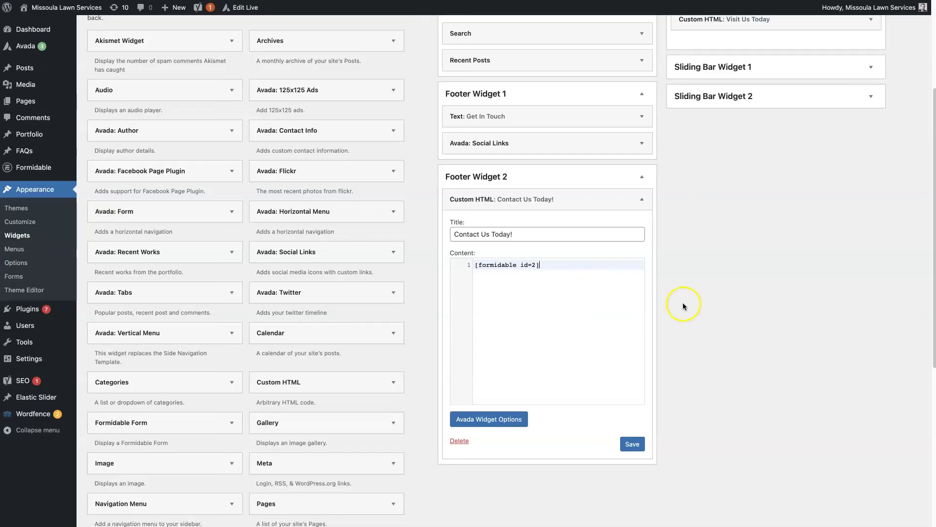
# - Collapse Contact Us Today!, expand Avada: Social Links, and preview its Avada Widget Options
pyautogui.scroll(1, 677, 296)
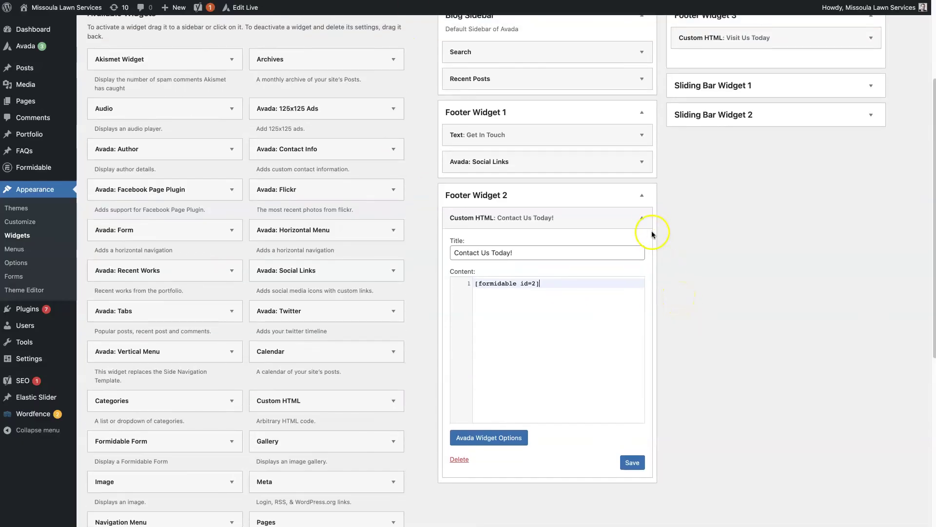
pyautogui.click(643, 218)
pyautogui.scroll(3, 687, 239)
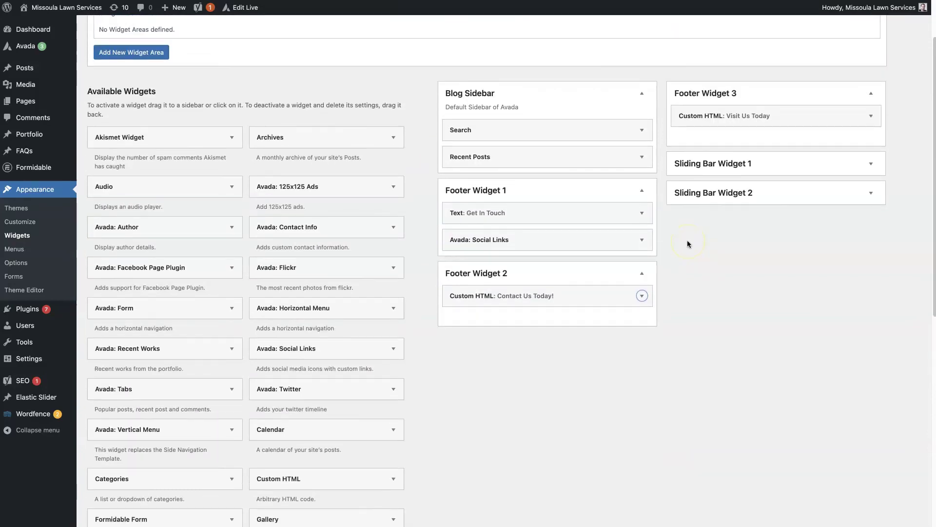
pyautogui.click(643, 242)
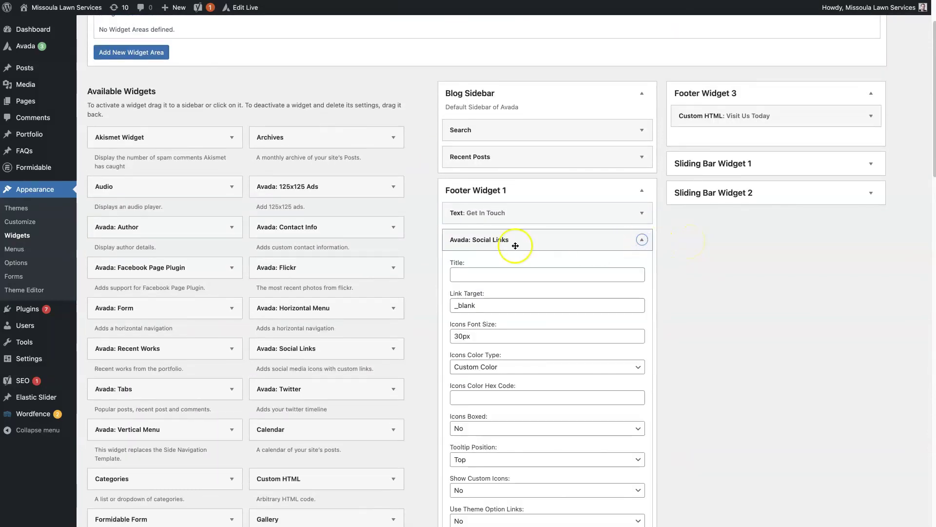
pyautogui.scroll(-20, 551, 297)
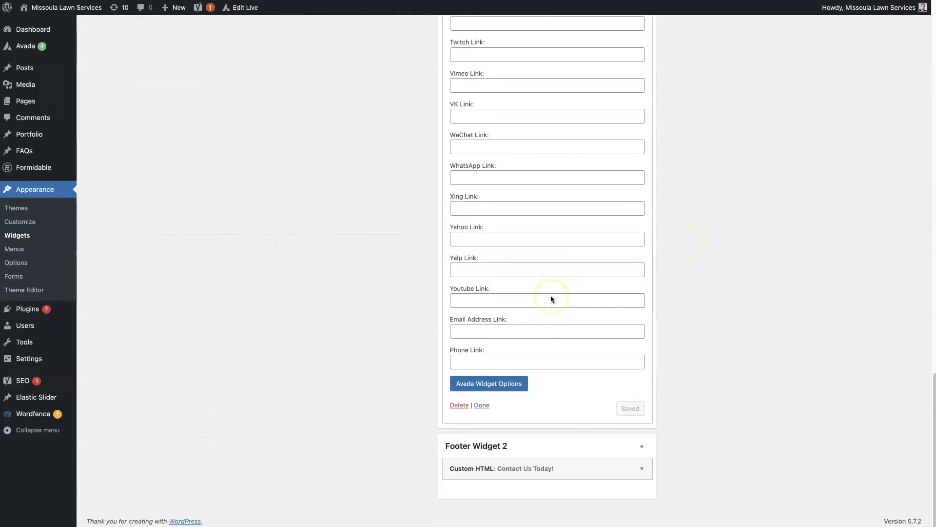
pyautogui.click(490, 384)
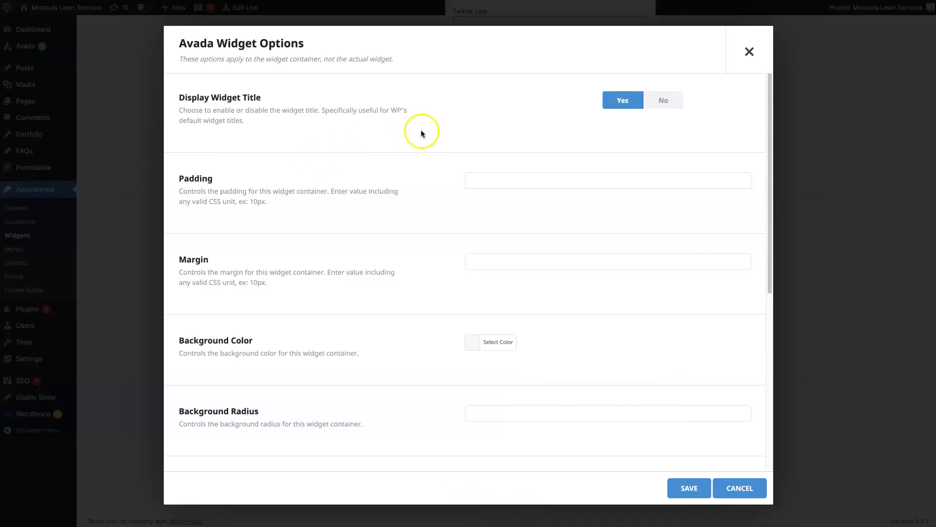
pyautogui.scroll(-6, 321, 268)
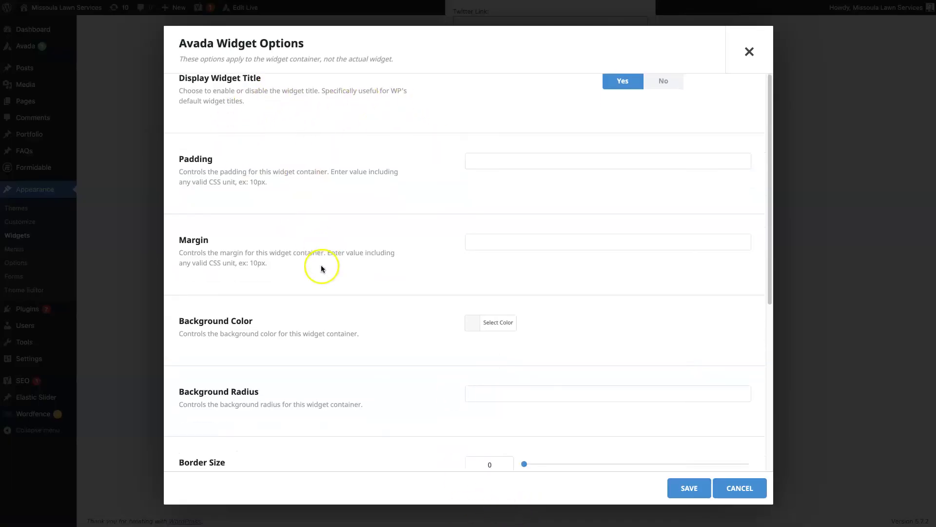
pyautogui.scroll(6, 321, 267)
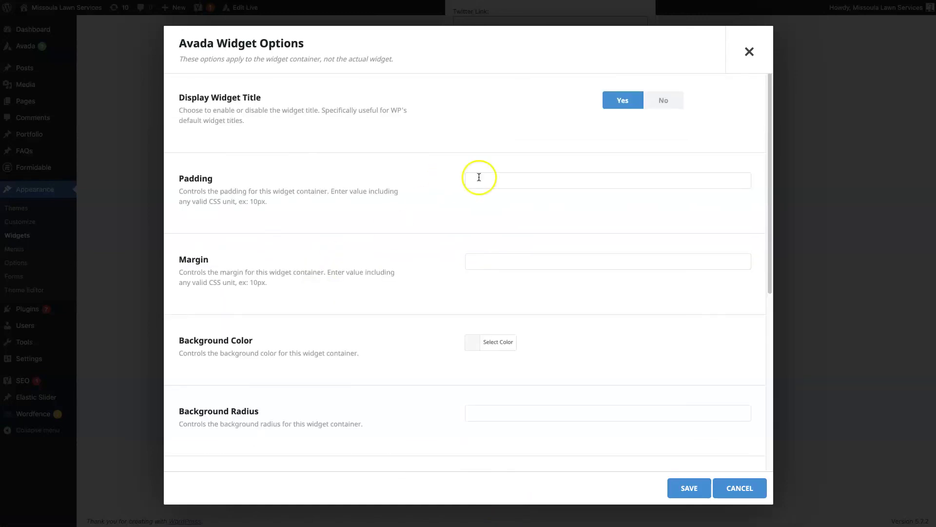
pyautogui.click(746, 53)
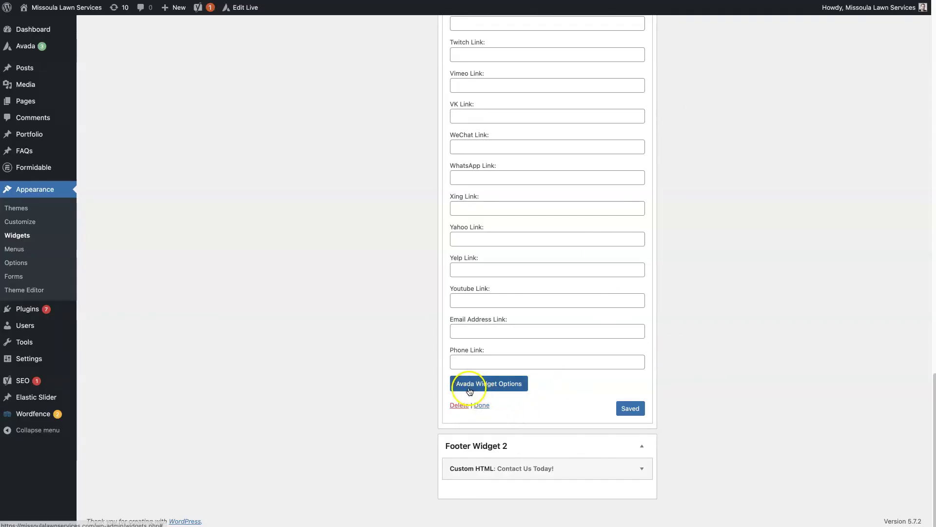
# - Set the Social Links widget's Mobile Content Align to Center and save
pyautogui.click(487, 389)
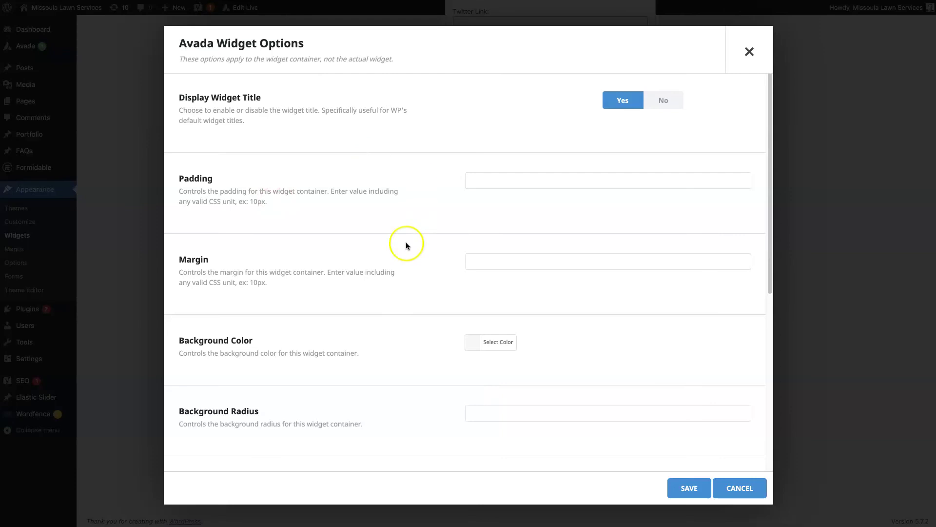
pyautogui.scroll(-1, 404, 278)
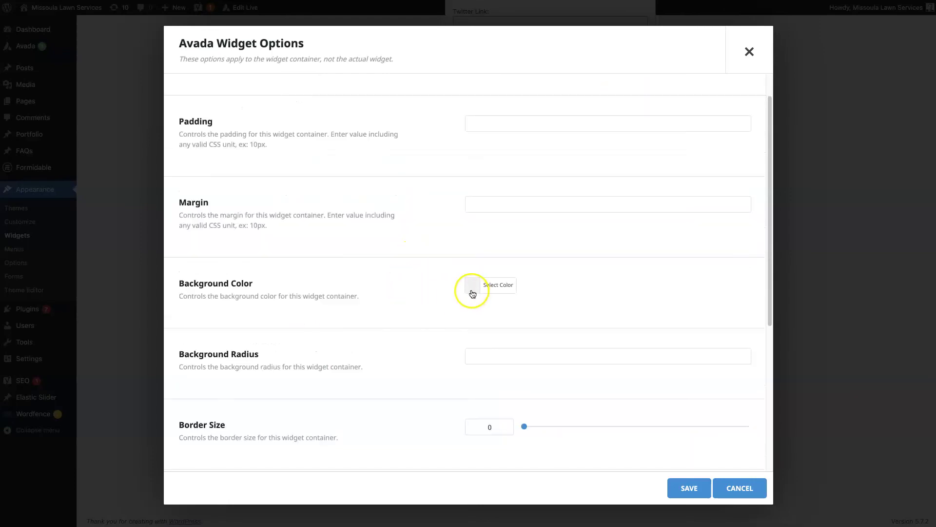
pyautogui.scroll(-5, 394, 312)
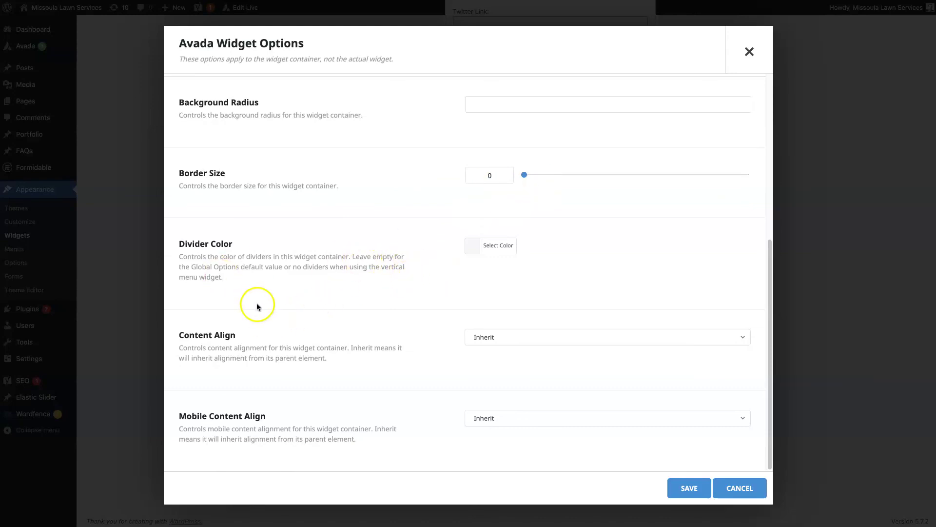
pyautogui.click(186, 335)
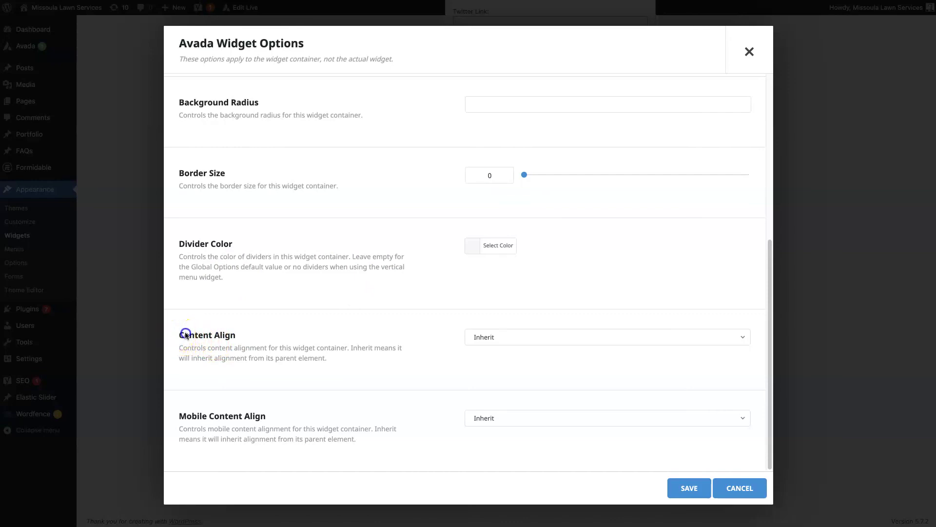
pyautogui.click(438, 349)
pyautogui.moveTo(180, 417); pyautogui.dragTo(276, 418)
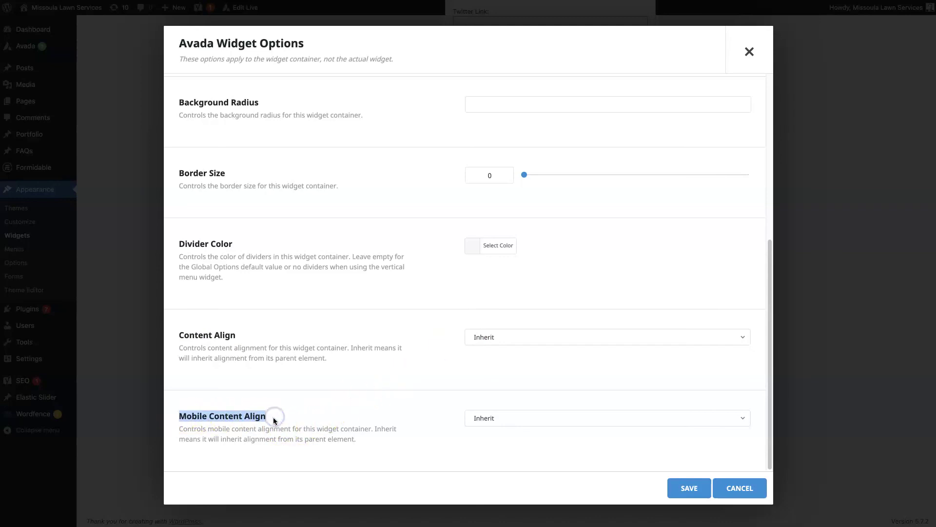
pyautogui.click(382, 445)
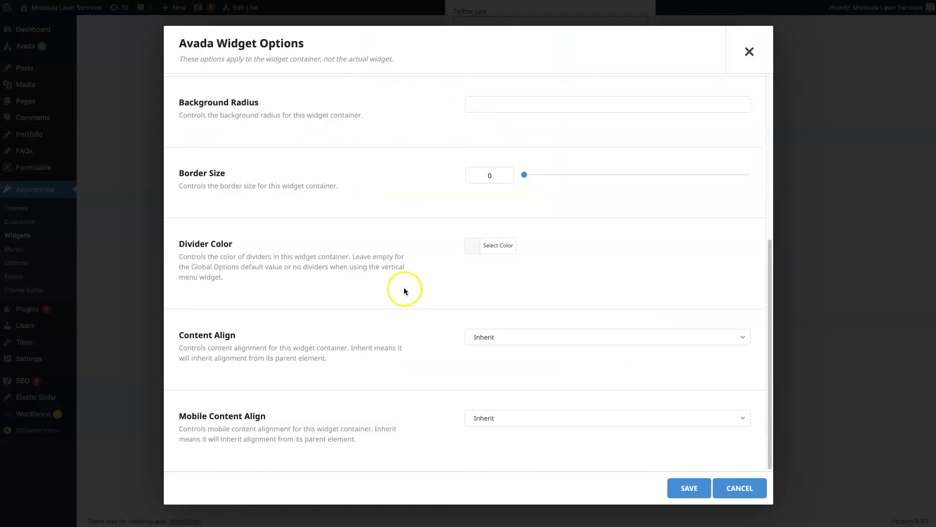
pyautogui.click(506, 418)
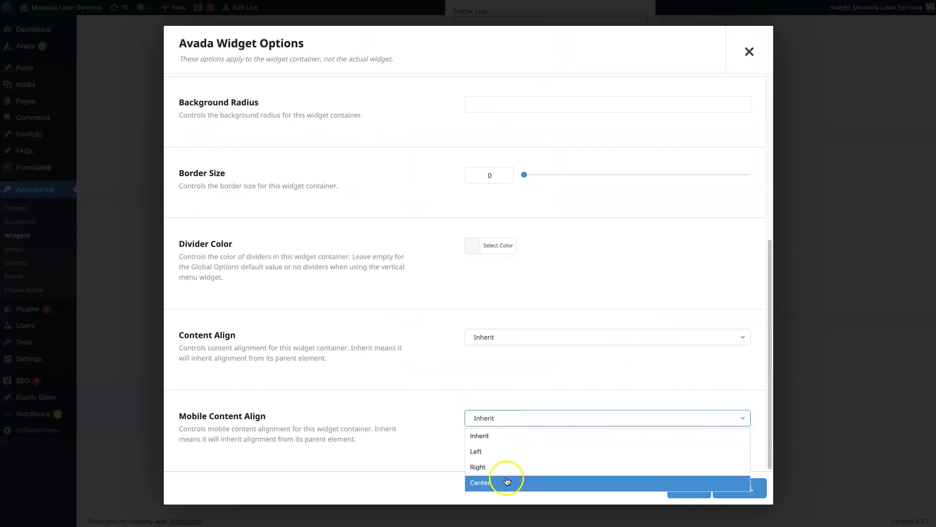
pyautogui.click(506, 478)
pyautogui.click(417, 377)
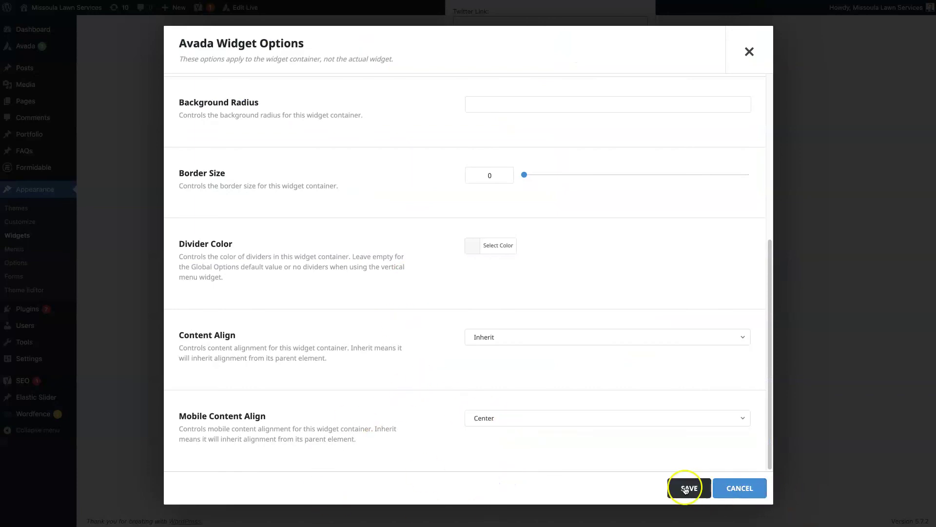
pyautogui.click(740, 489)
# - Fold away the Social Links widget so all three footer widget areas are visible
pyautogui.scroll(10, 651, 385)
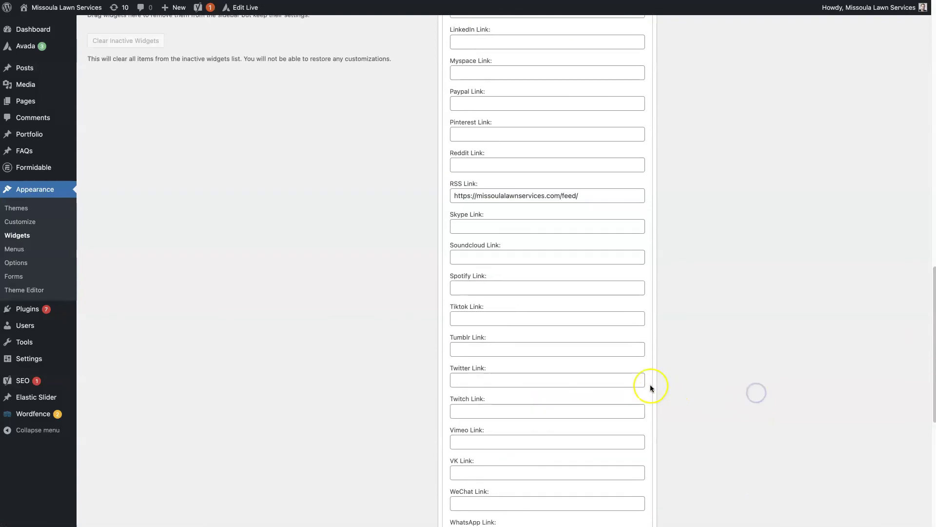
pyautogui.scroll(15, 651, 388)
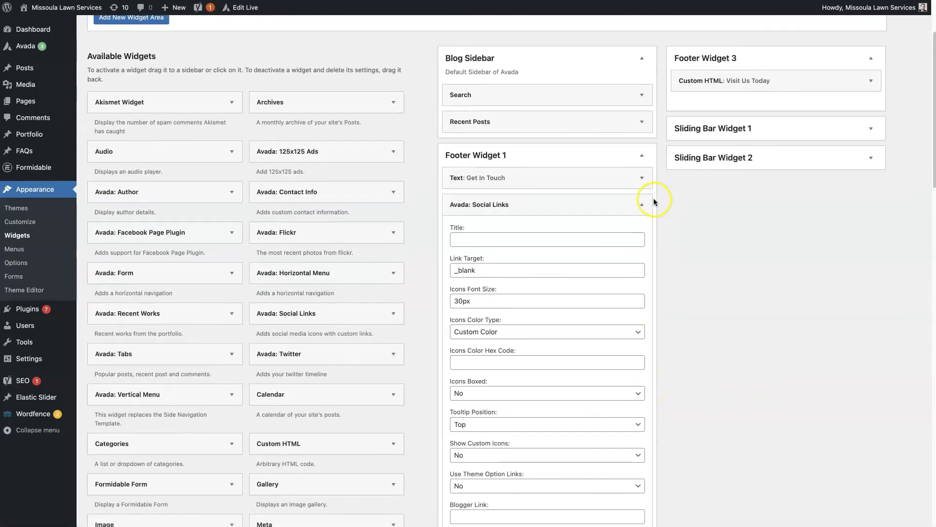
pyautogui.click(642, 205)
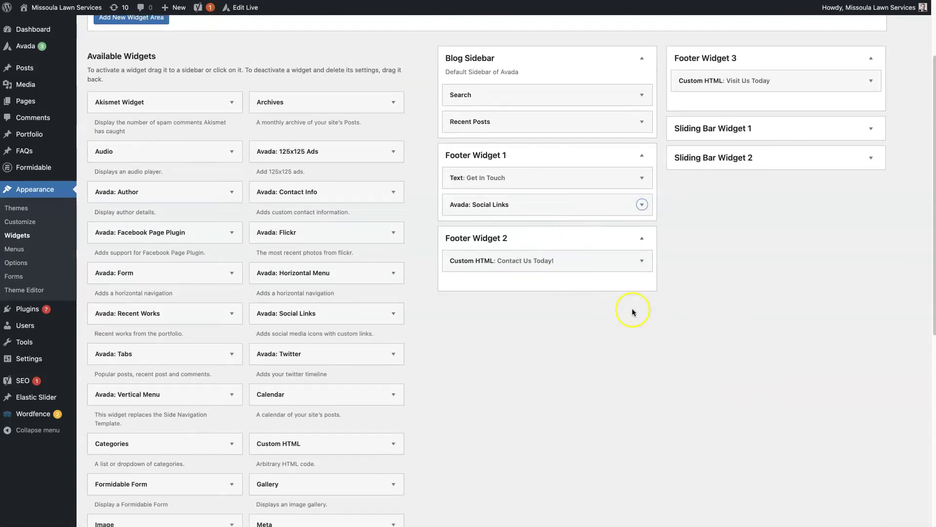
pyautogui.scroll(2, 734, 310)
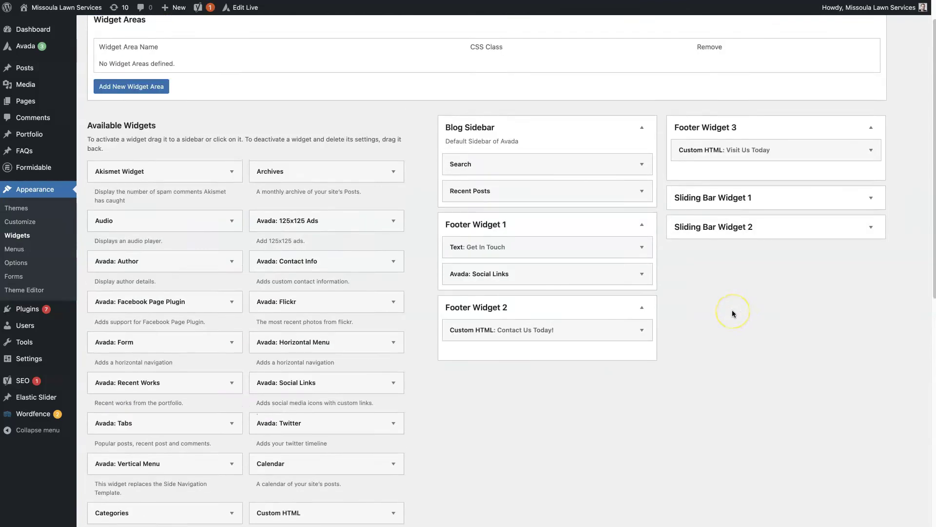